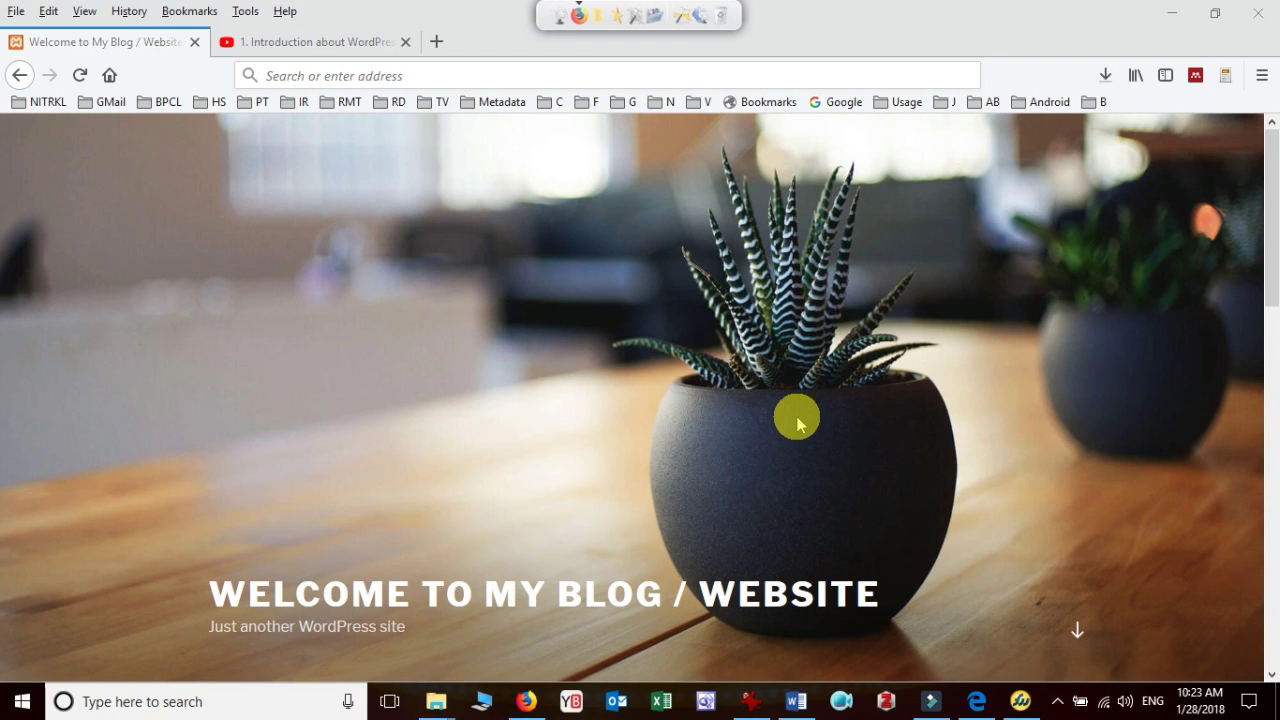
Load localhost/wordpress/wp-admin in Firefox to reach the WordPress login page
{"action": "left_click", "coordinate": [487, 78]}
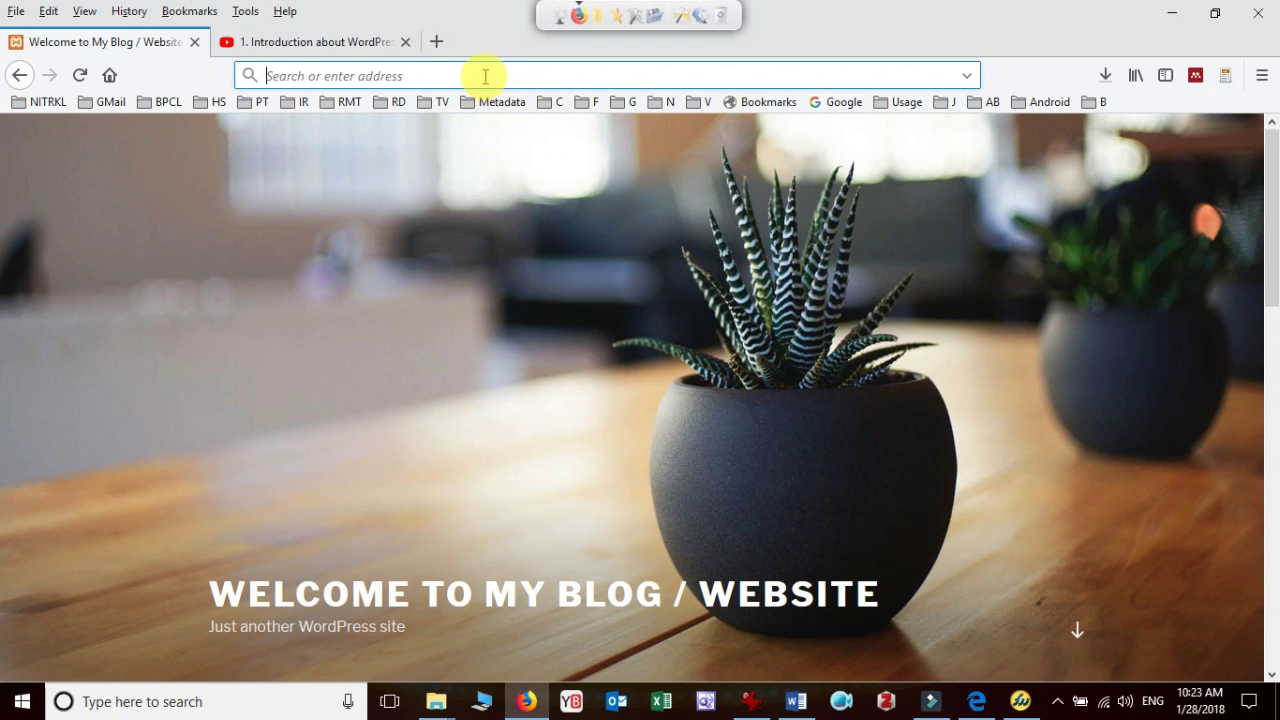
{"action": "type", "text": "localhost/"}
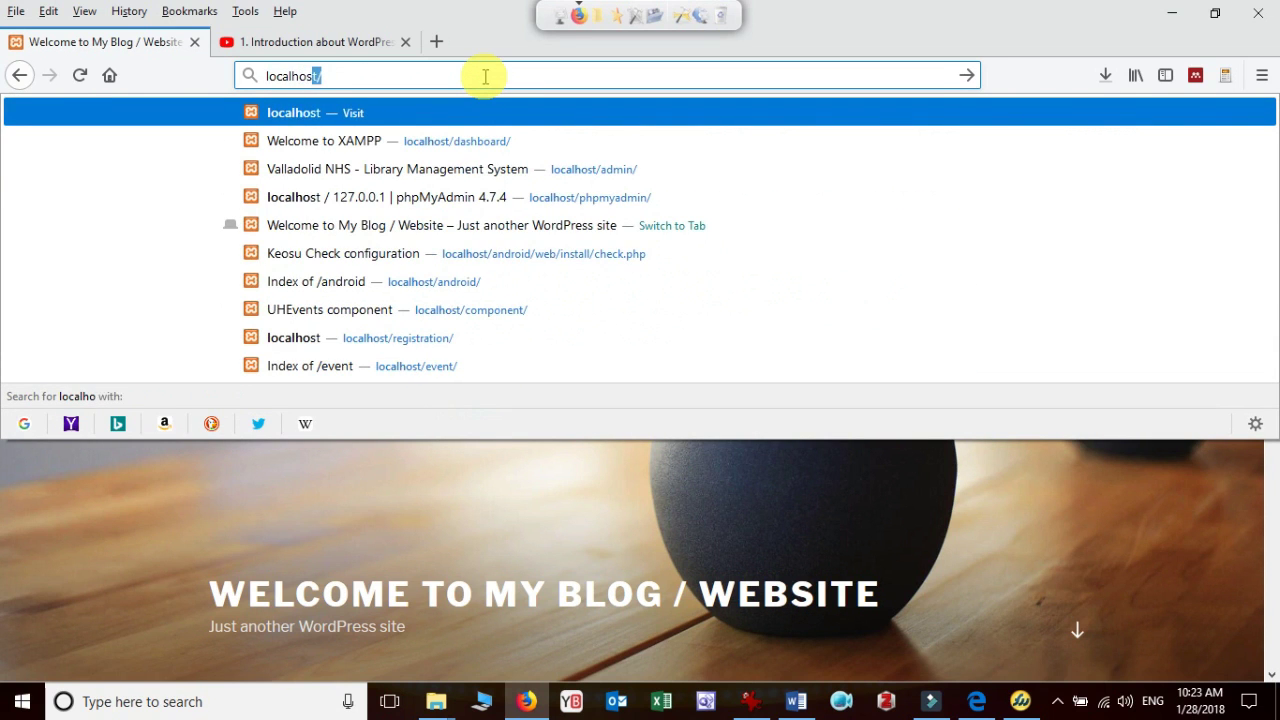
{"action": "type", "text": "wordpr"}
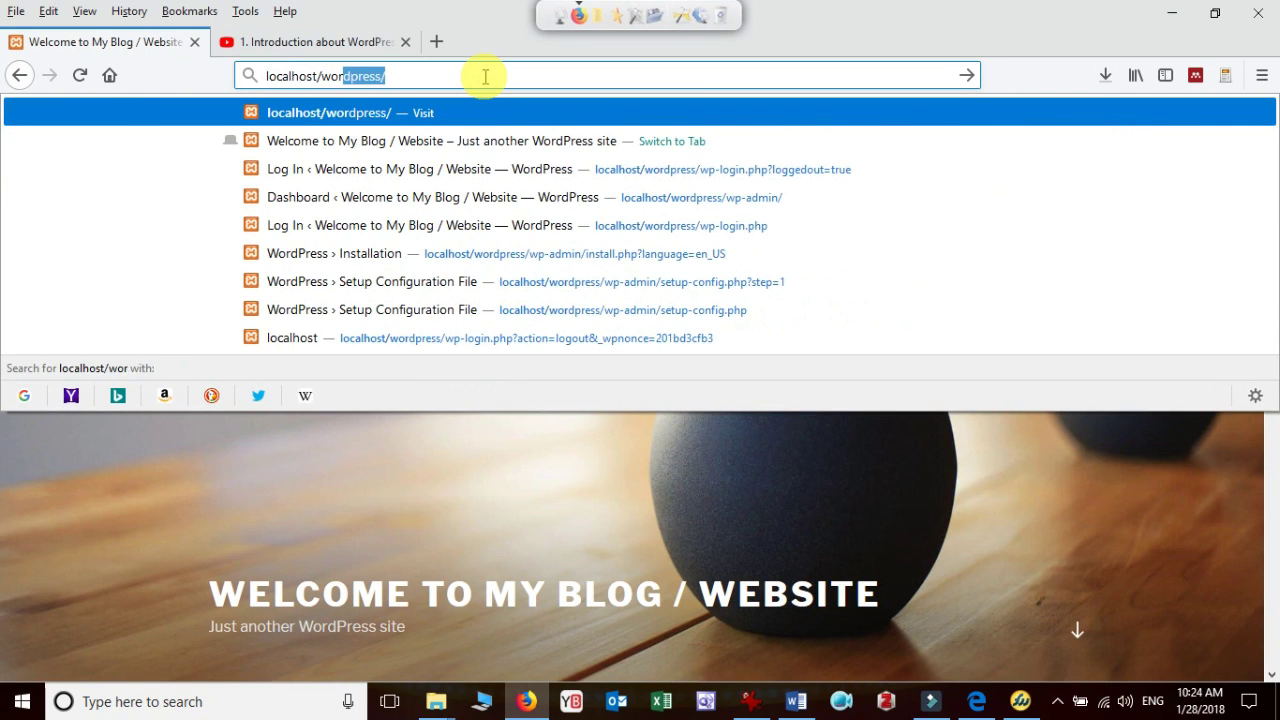
{"action": "type", "text": "ess/"}
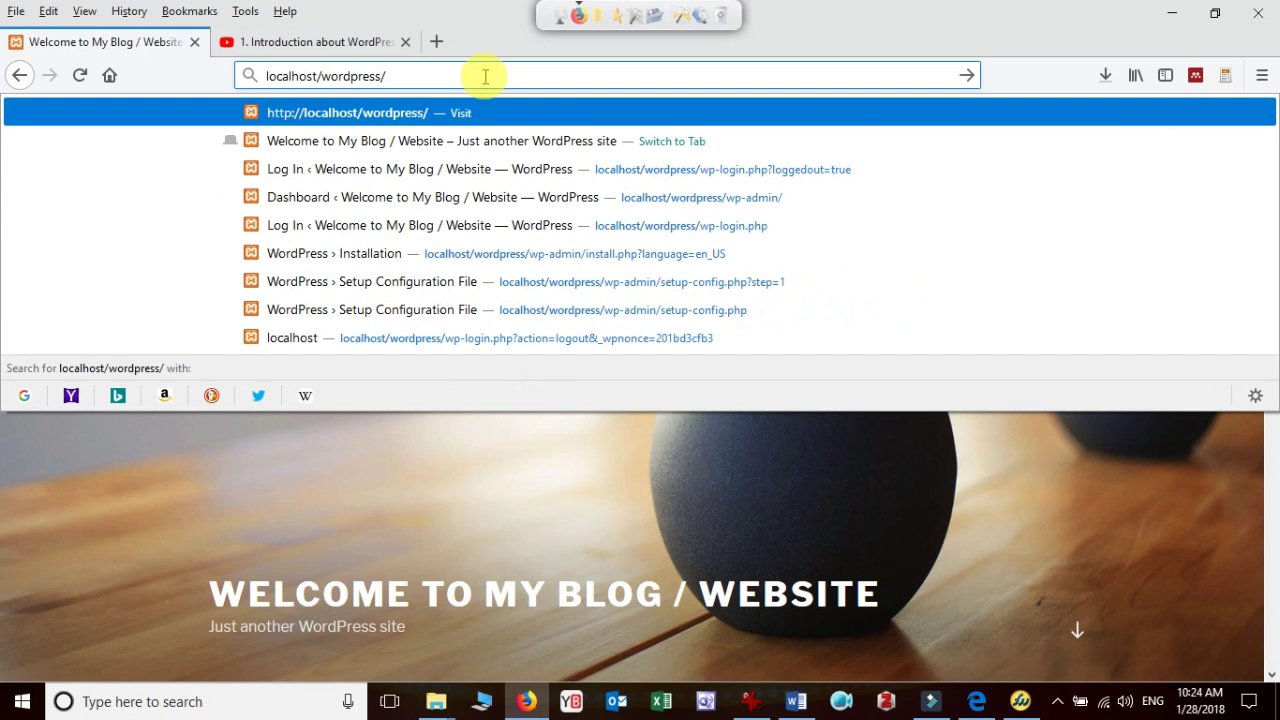
{"action": "type", "text": "wo"}
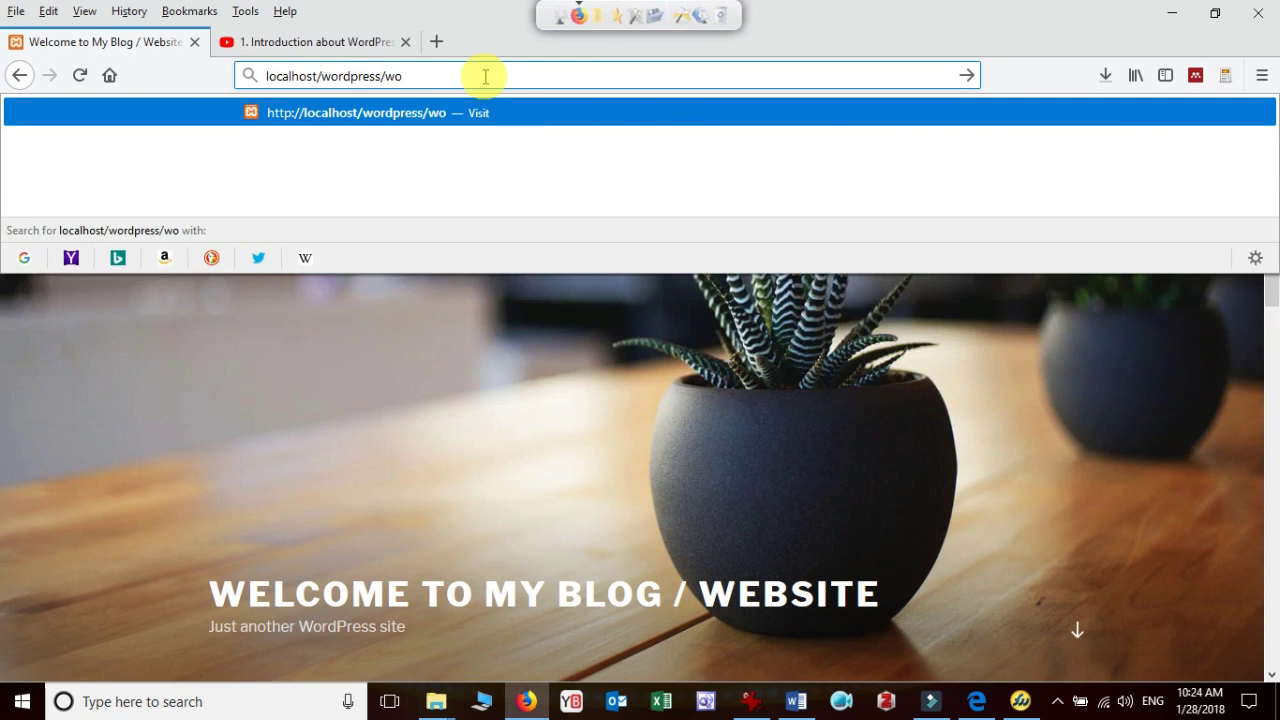
{"action": "key", "text": "BackSpace"}
{"action": "type", "text": "p-"}
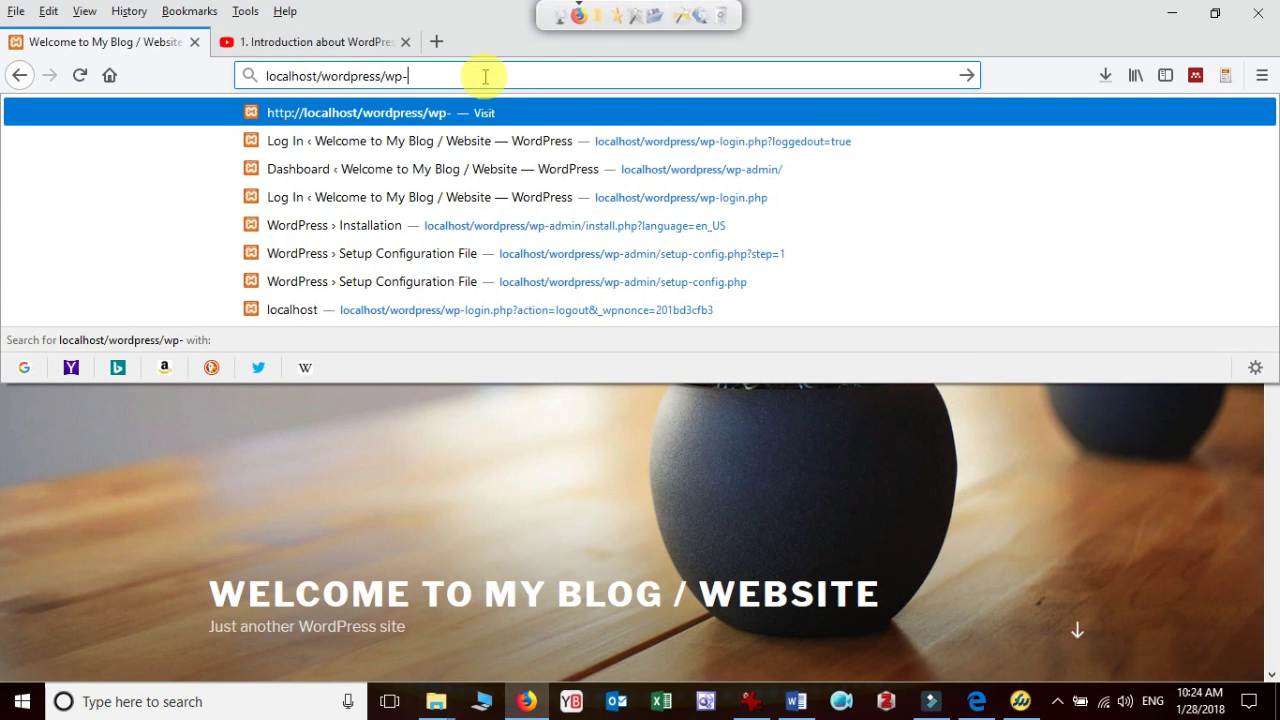
{"action": "type", "text": "admin"}
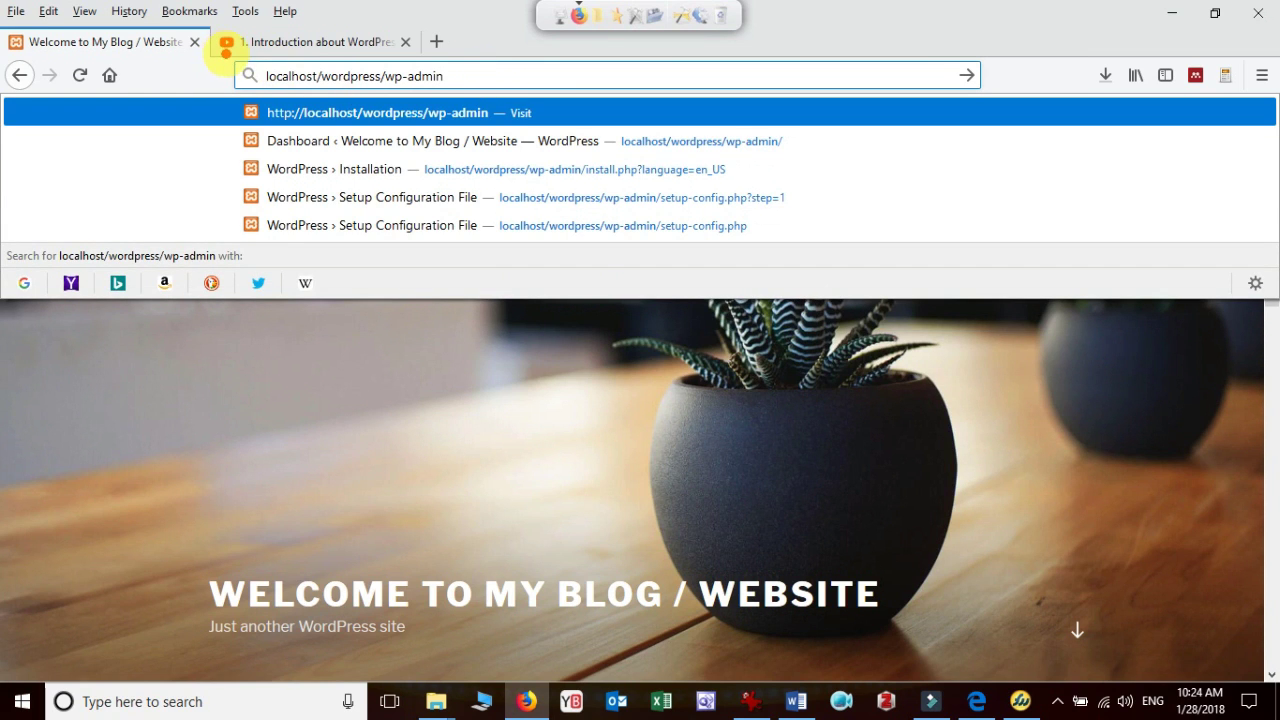
{"action": "mouse_move", "coordinate": [227, 53]}
{"action": "left_mouse_down"}
{"action": "mouse_move", "coordinate": [257, 80]}
{"action": "mouse_move", "coordinate": [497, 100]}
{"action": "left_mouse_up"}
{"action": "left_click", "coordinate": [497, 100]}
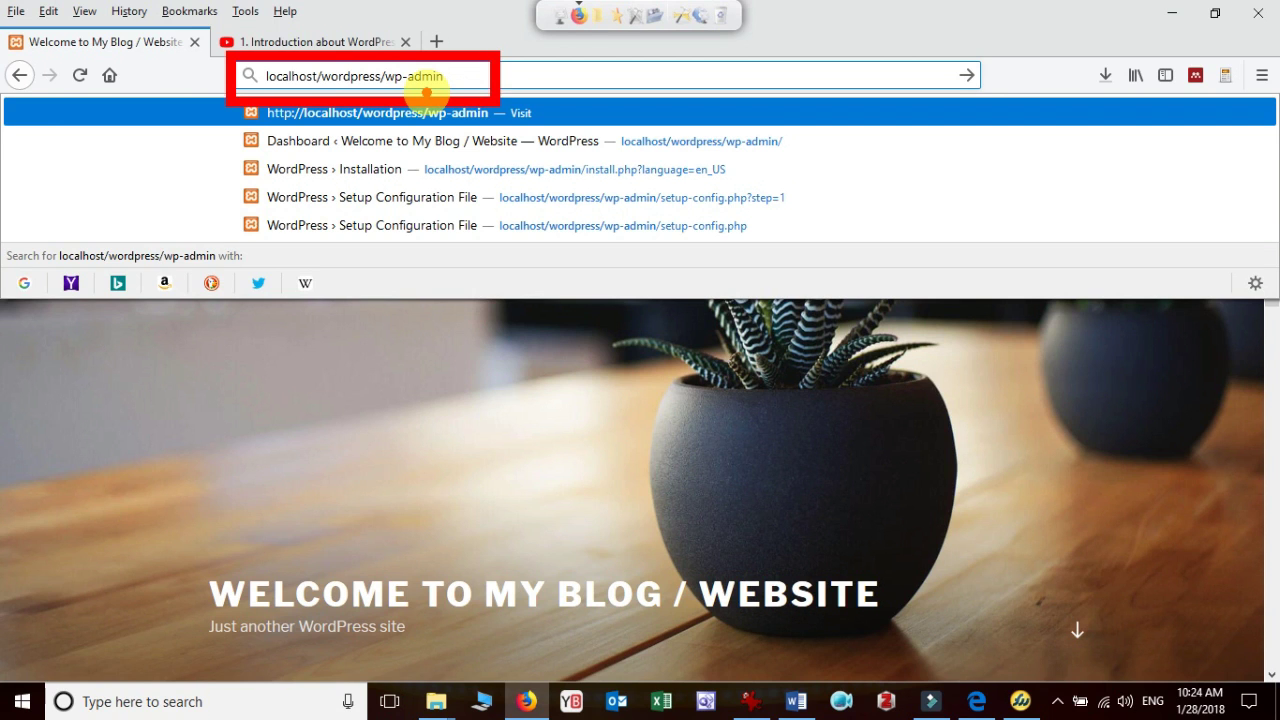
{"action": "left_click", "coordinate": [485, 76]}
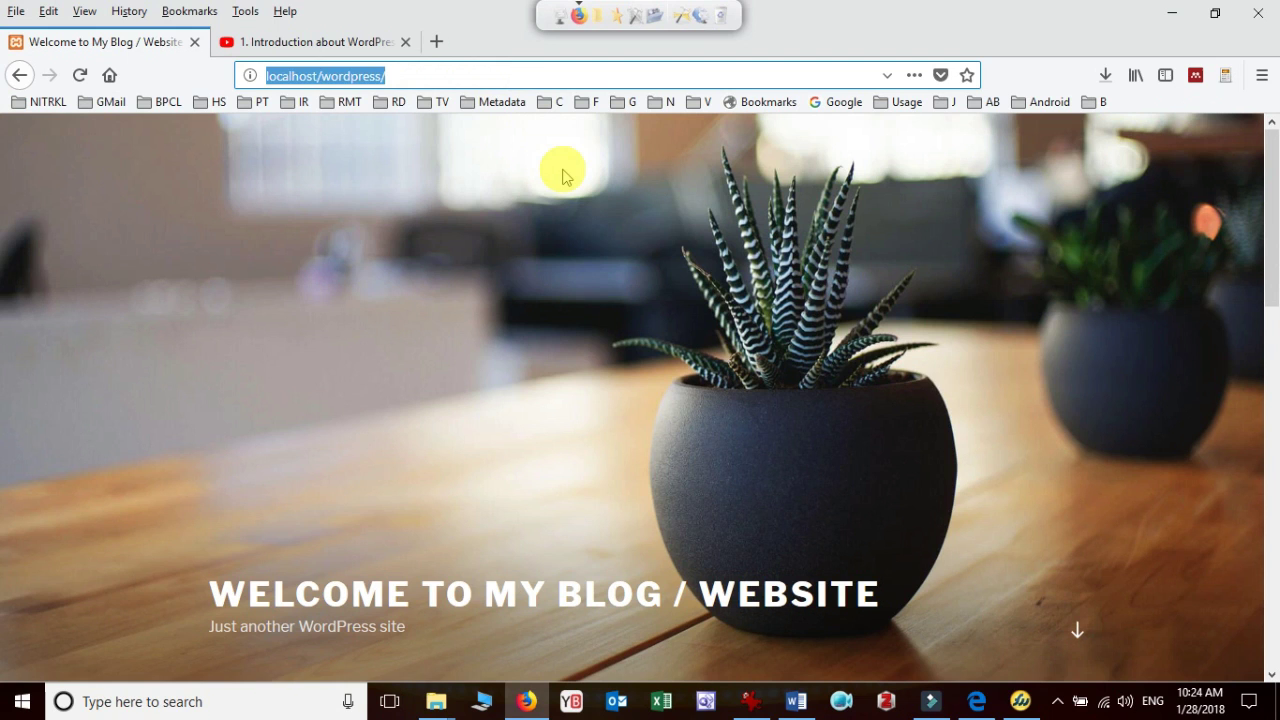
{"action": "key", "text": "Escape"}
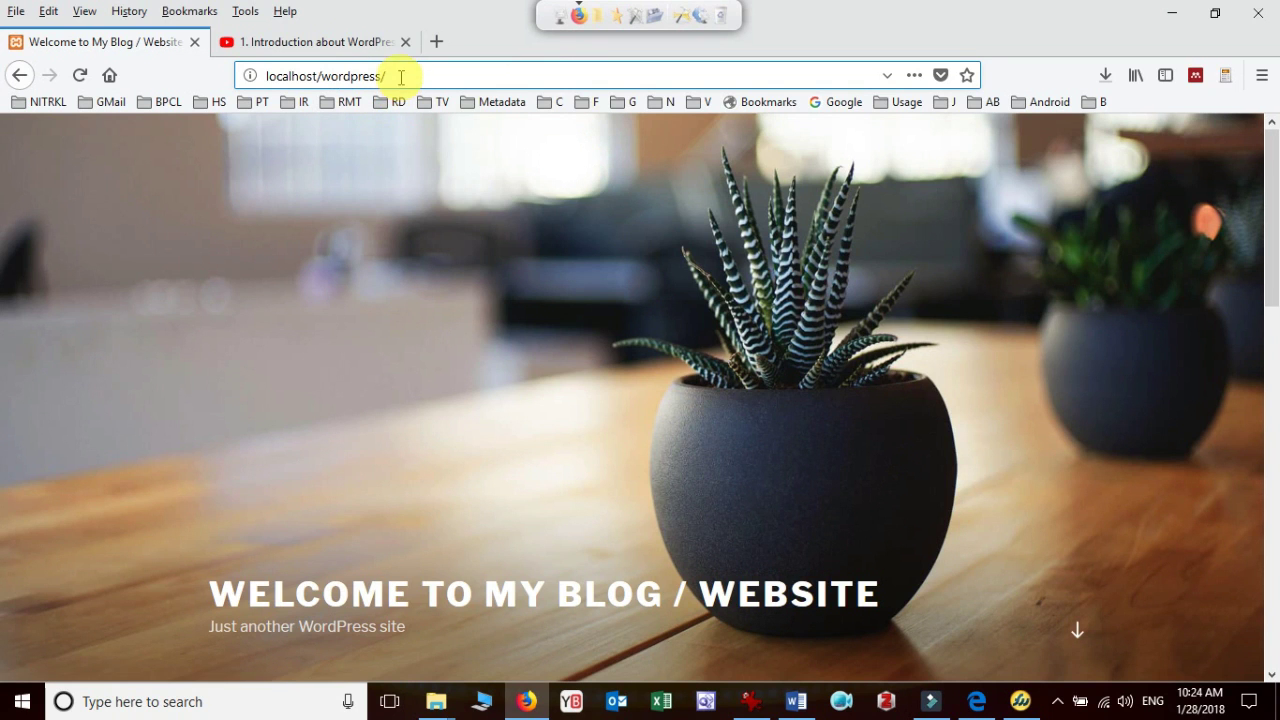
{"action": "type", "text": "wp"}
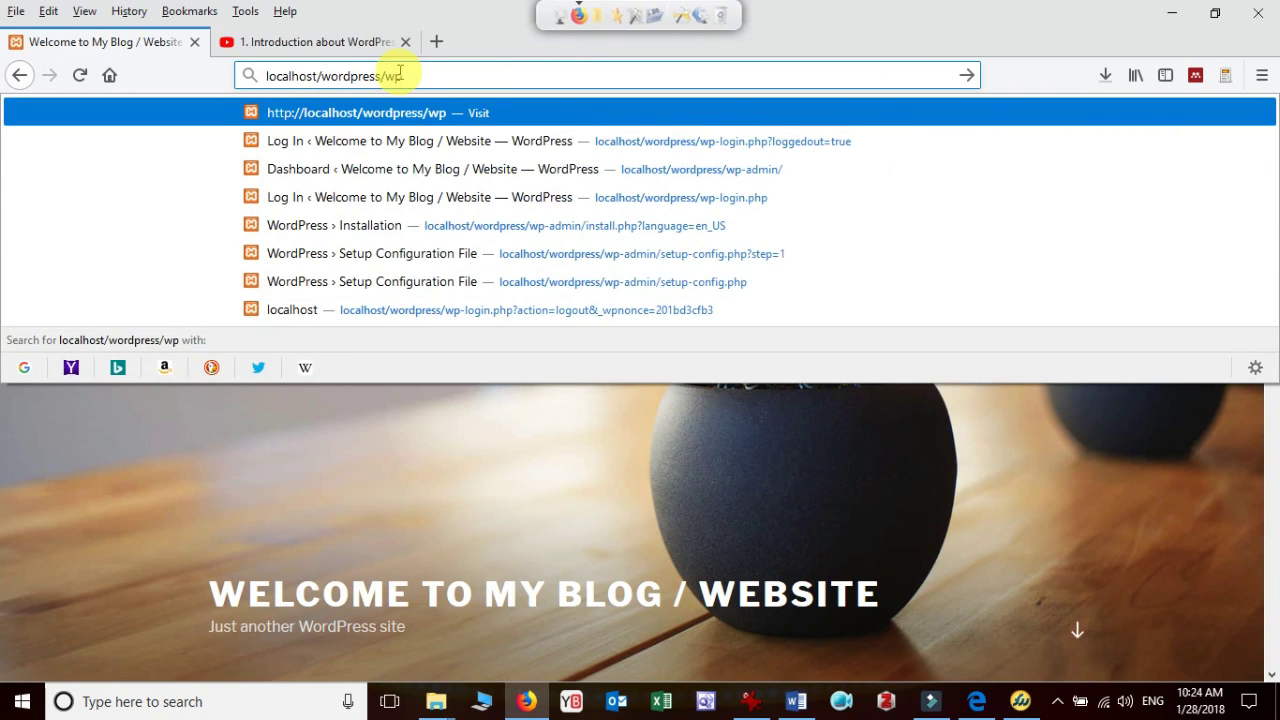
{"action": "type", "text": "-admin"}
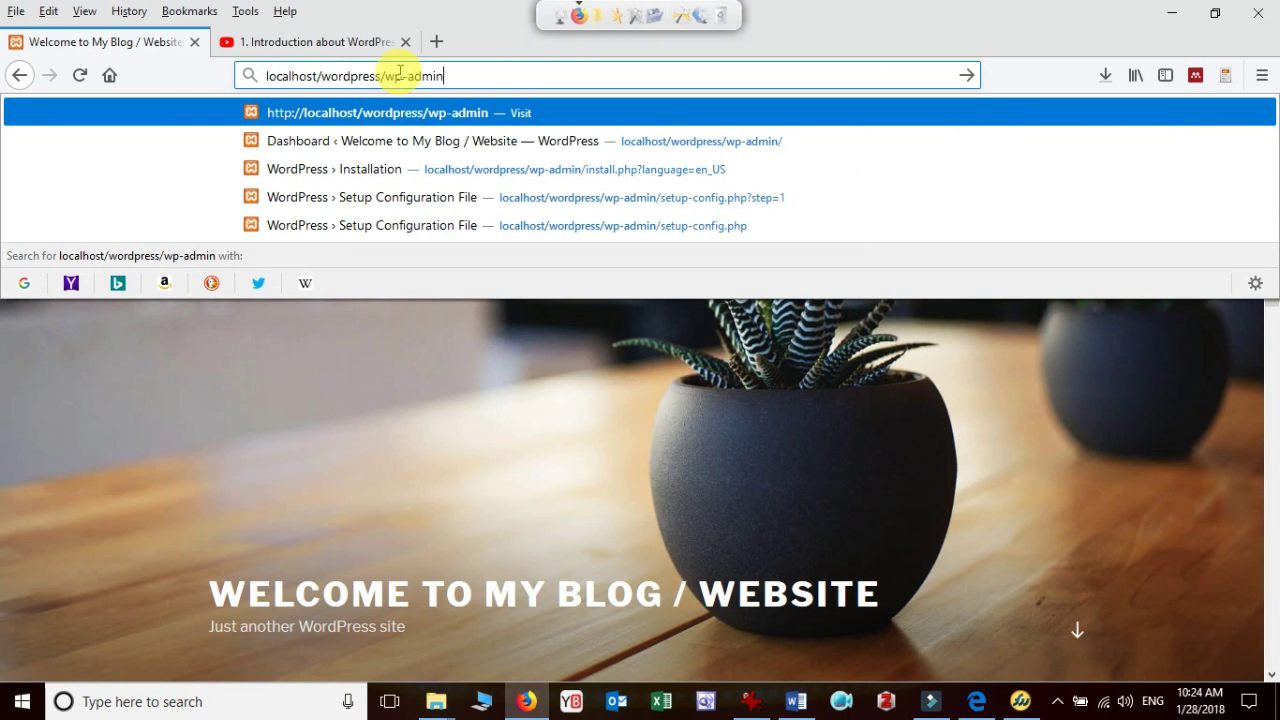
{"action": "key", "text": "Return"}
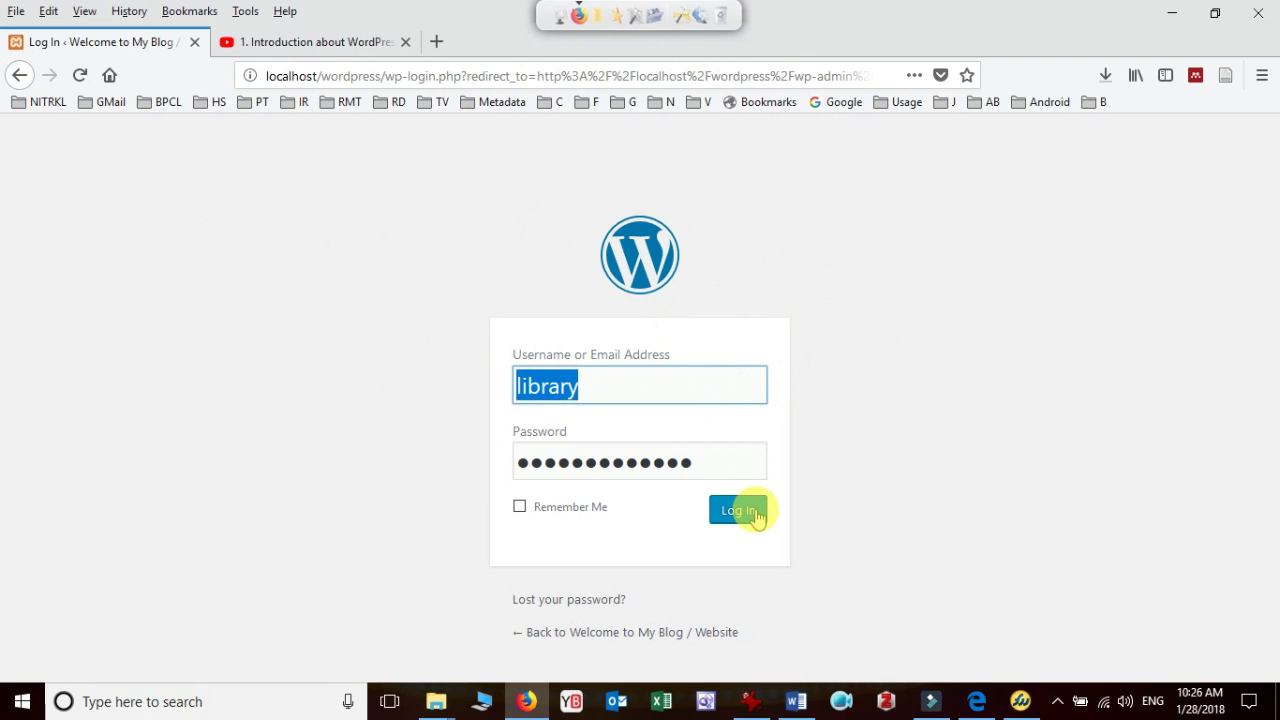
Log in with the saved username to reach the admin Dashboard
{"action": "left_click", "coordinate": [629, 386]}
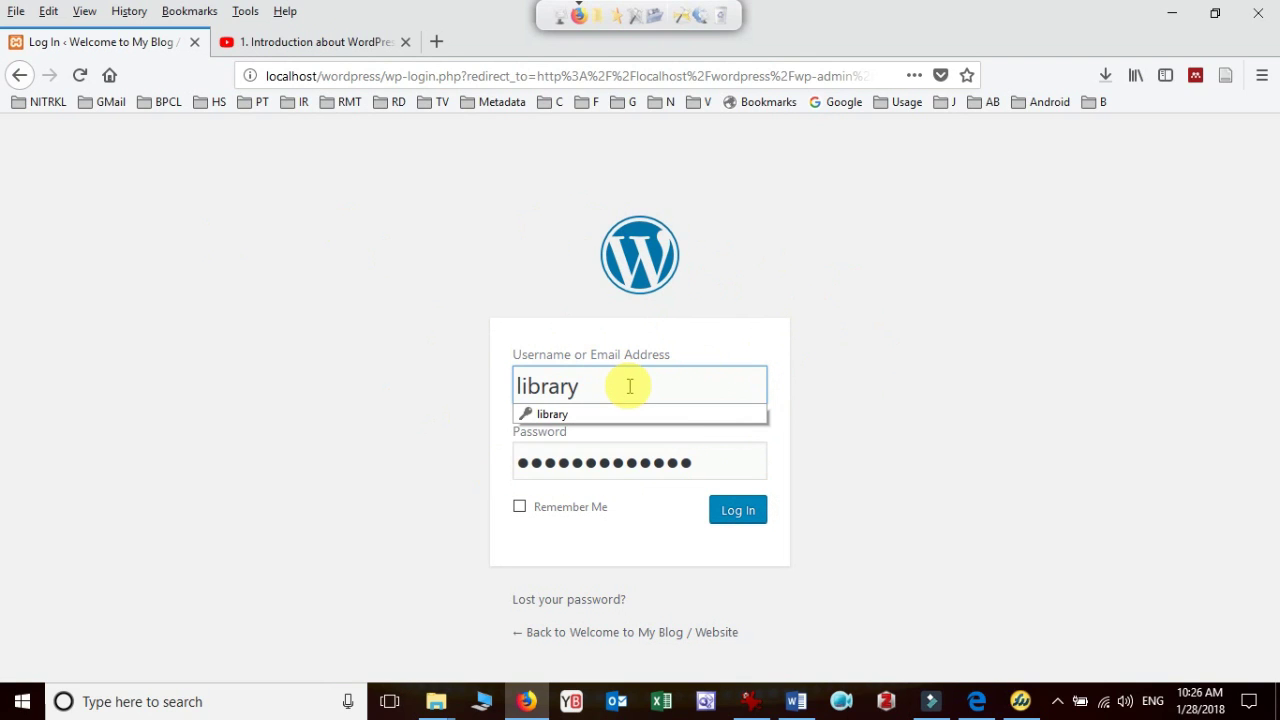
{"action": "left_click", "coordinate": [738, 512]}
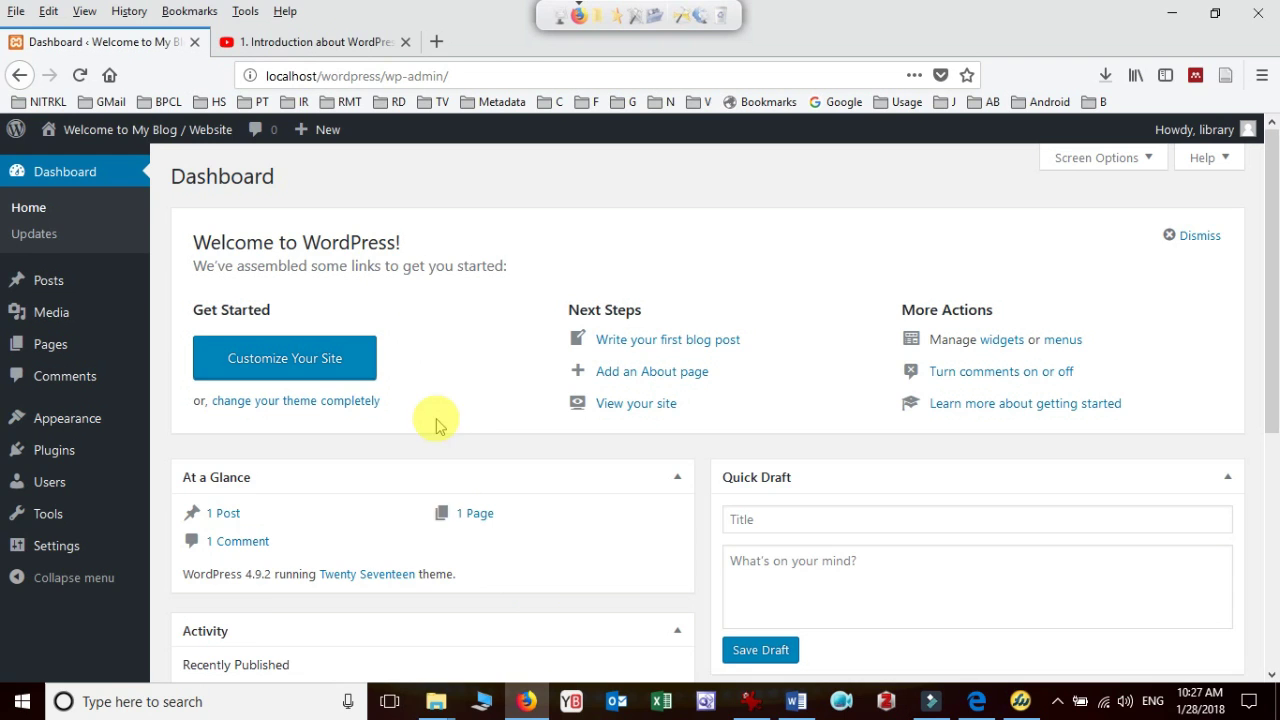
{"action": "mouse_move", "coordinate": [437, 698]}
{"action": "left_click", "coordinate": [374, 631]}
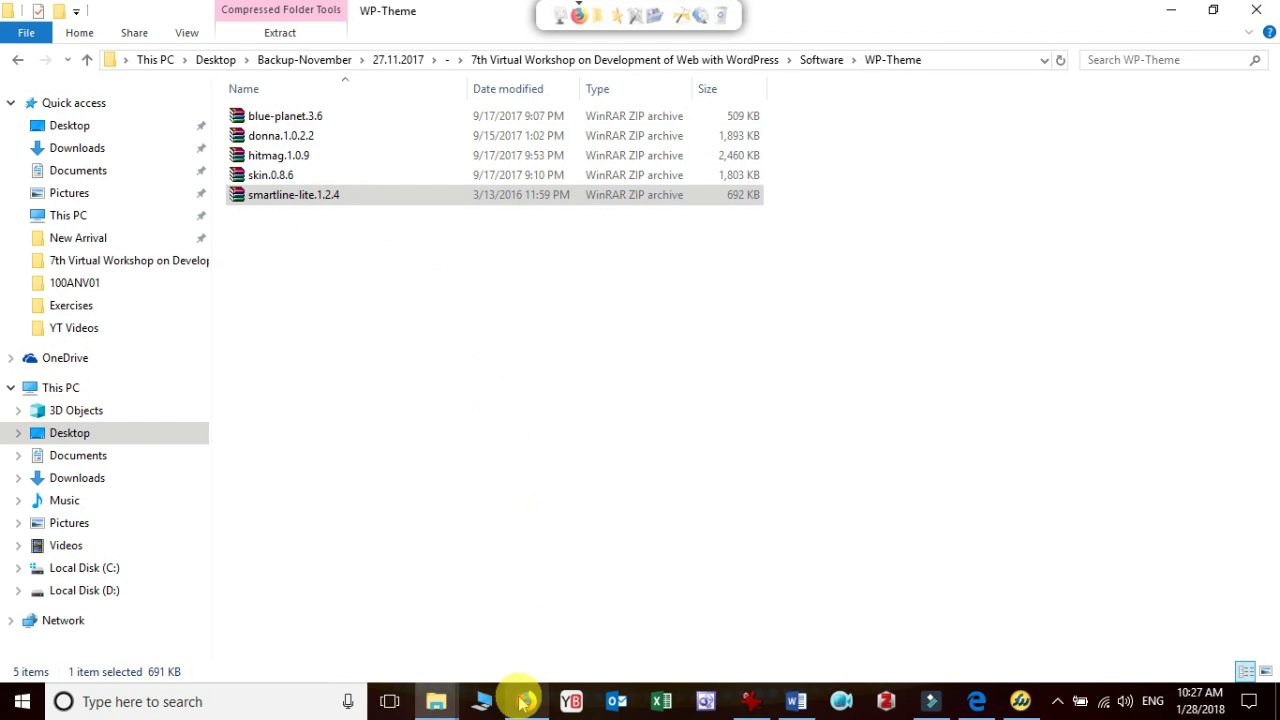
{"action": "left_click", "coordinate": [295, 203]}
{"action": "left_click", "coordinate": [527, 701]}
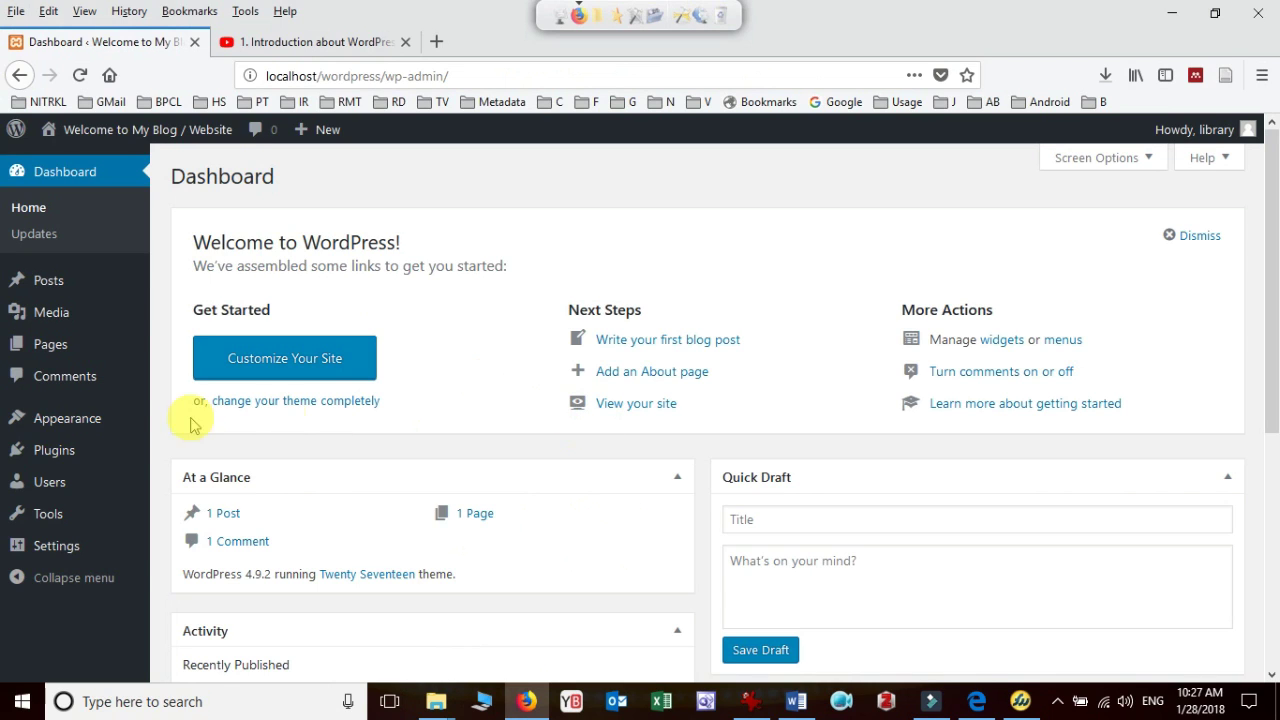
Show the Dashboard's Screen Options panel with its Boxes checkboxes
{"action": "mouse_move", "coordinate": [77, 425]}
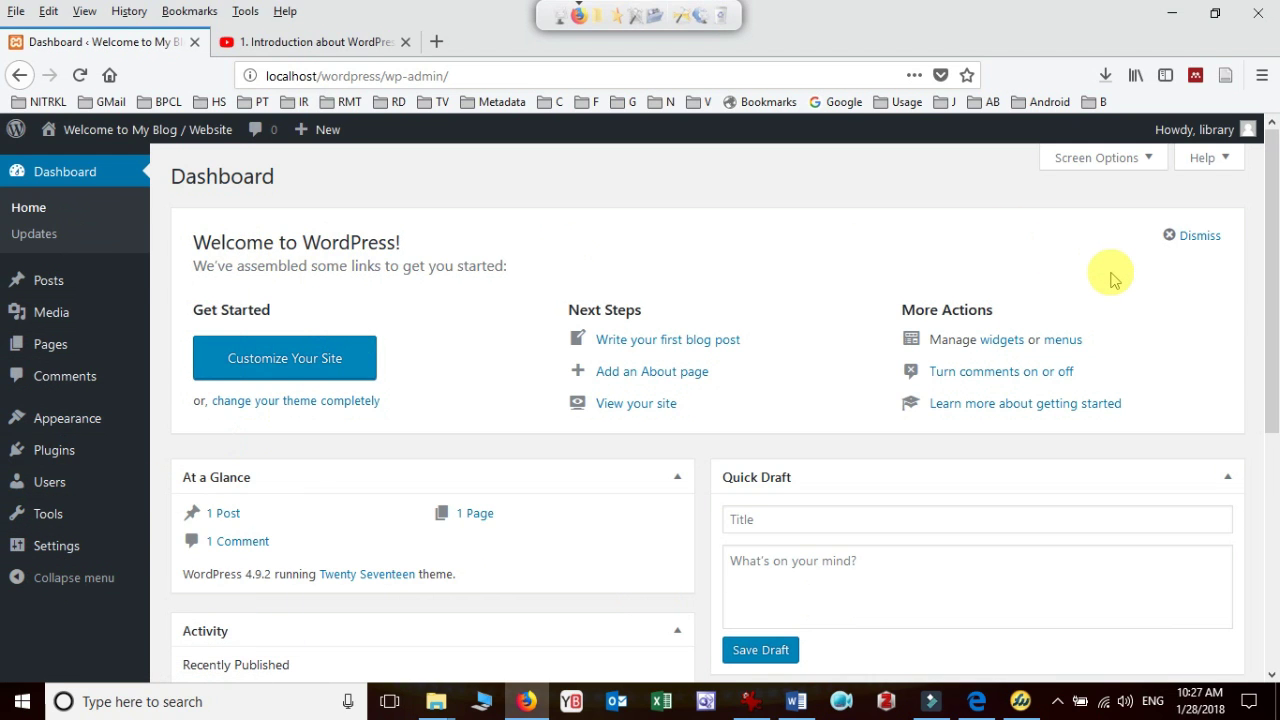
{"action": "scroll", "coordinate": [1116, 283], "scroll_direction": "down", "scroll_amount": 5}
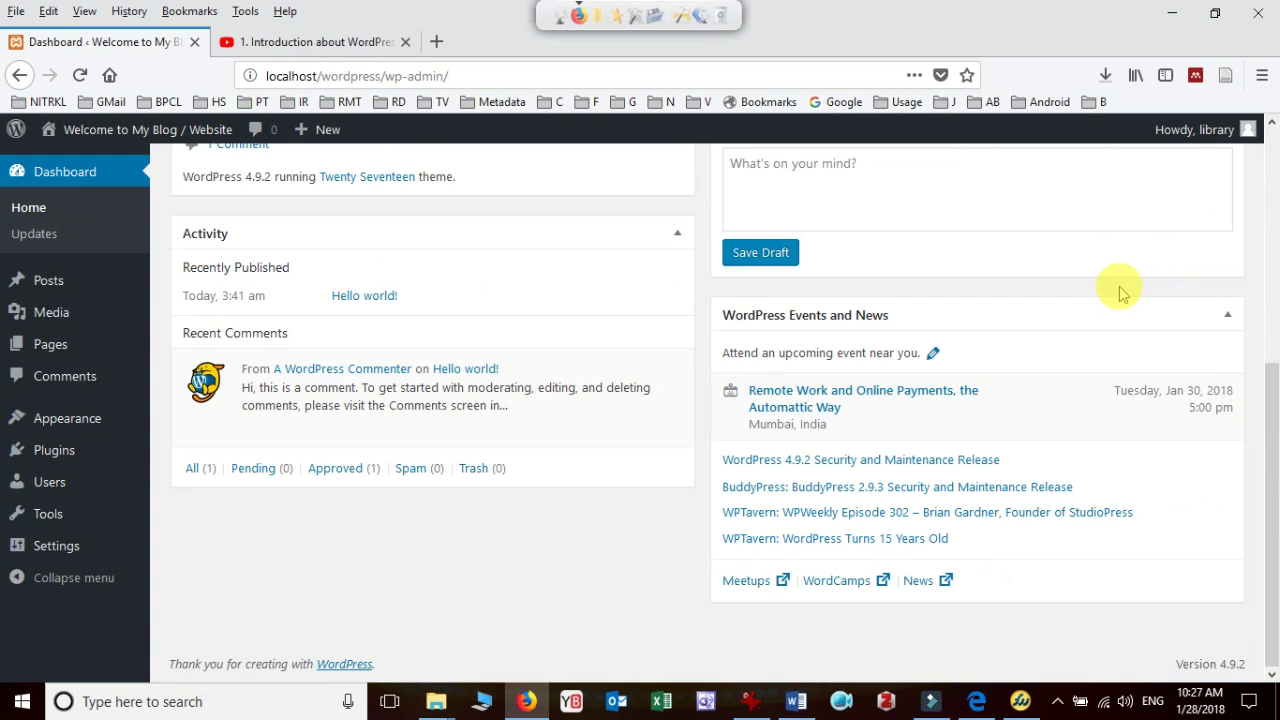
{"action": "scroll", "coordinate": [1116, 289], "scroll_direction": "up", "scroll_amount": 5}
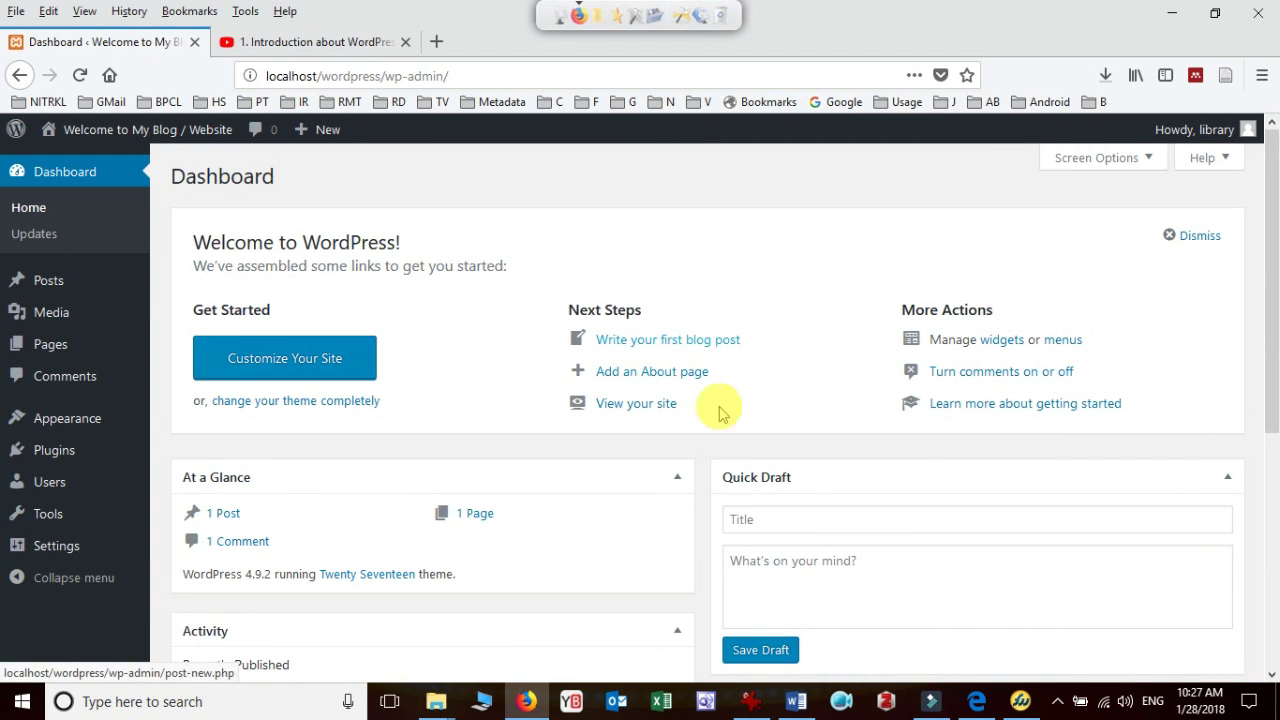
{"action": "left_click", "coordinate": [1150, 159]}
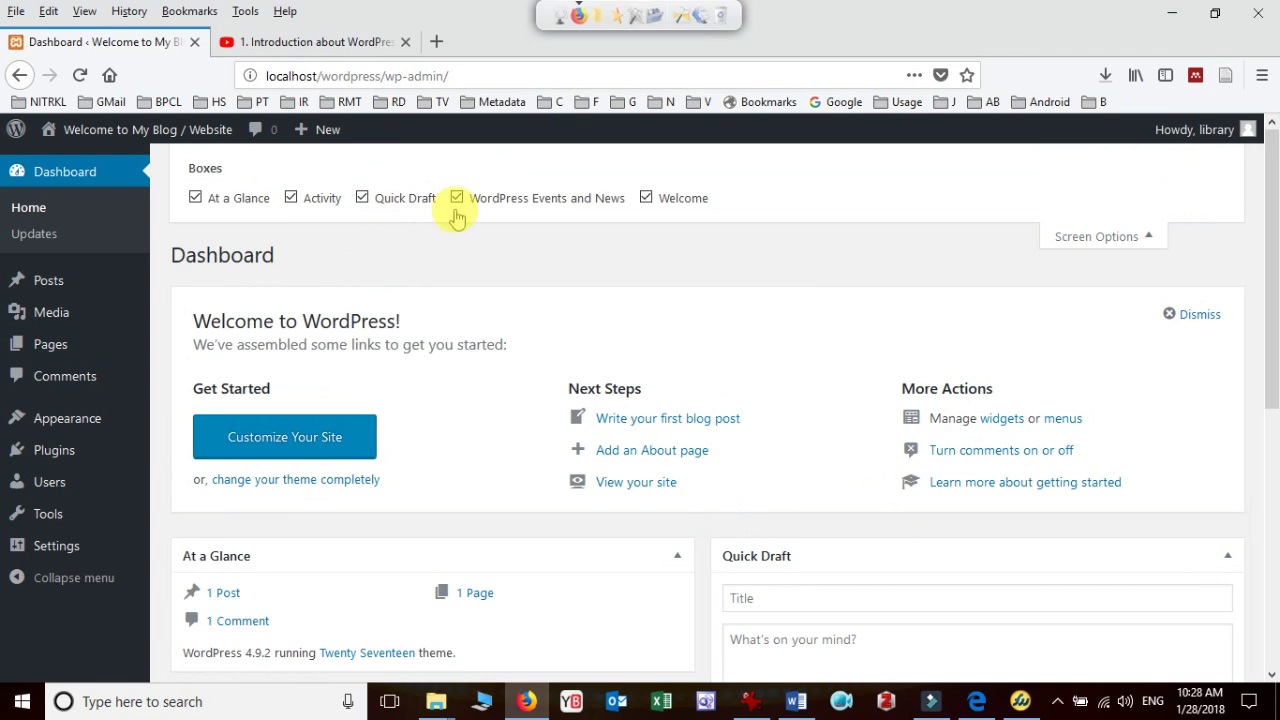
{"action": "scroll", "coordinate": [600, 410], "scroll_direction": "down", "scroll_amount": 4}
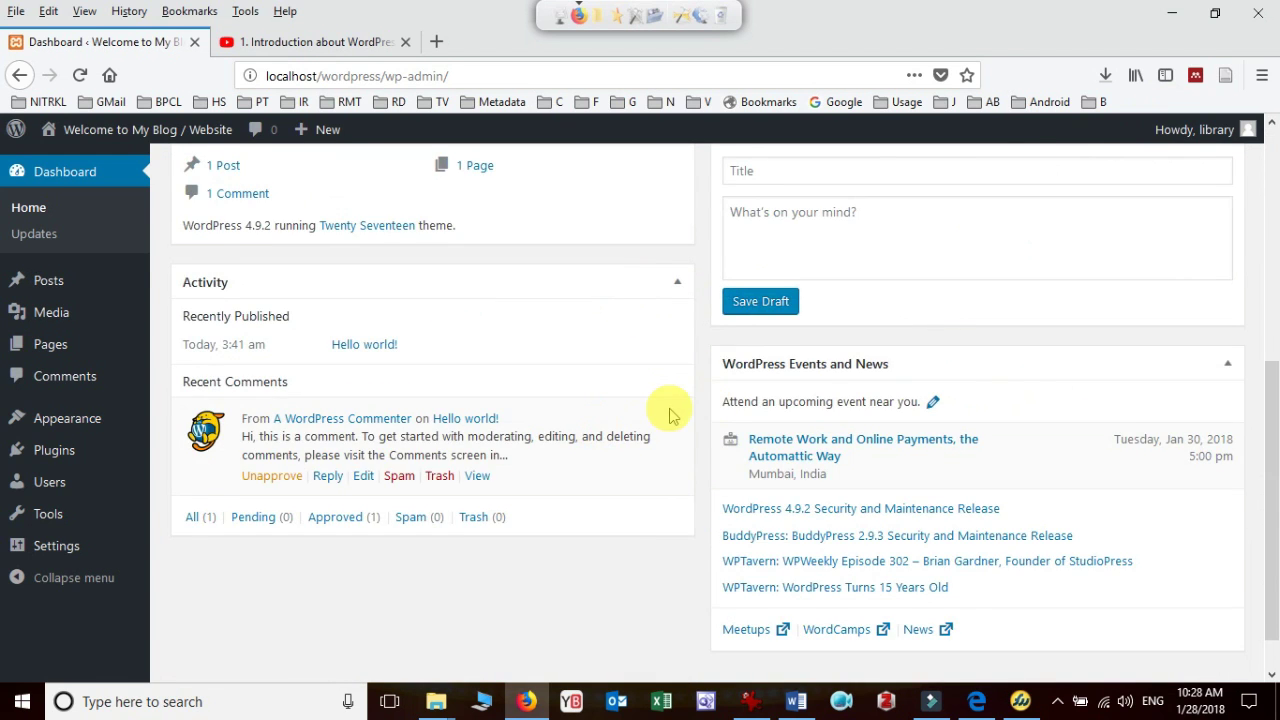
{"action": "scroll", "coordinate": [666, 414], "scroll_direction": "up", "scroll_amount": 4}
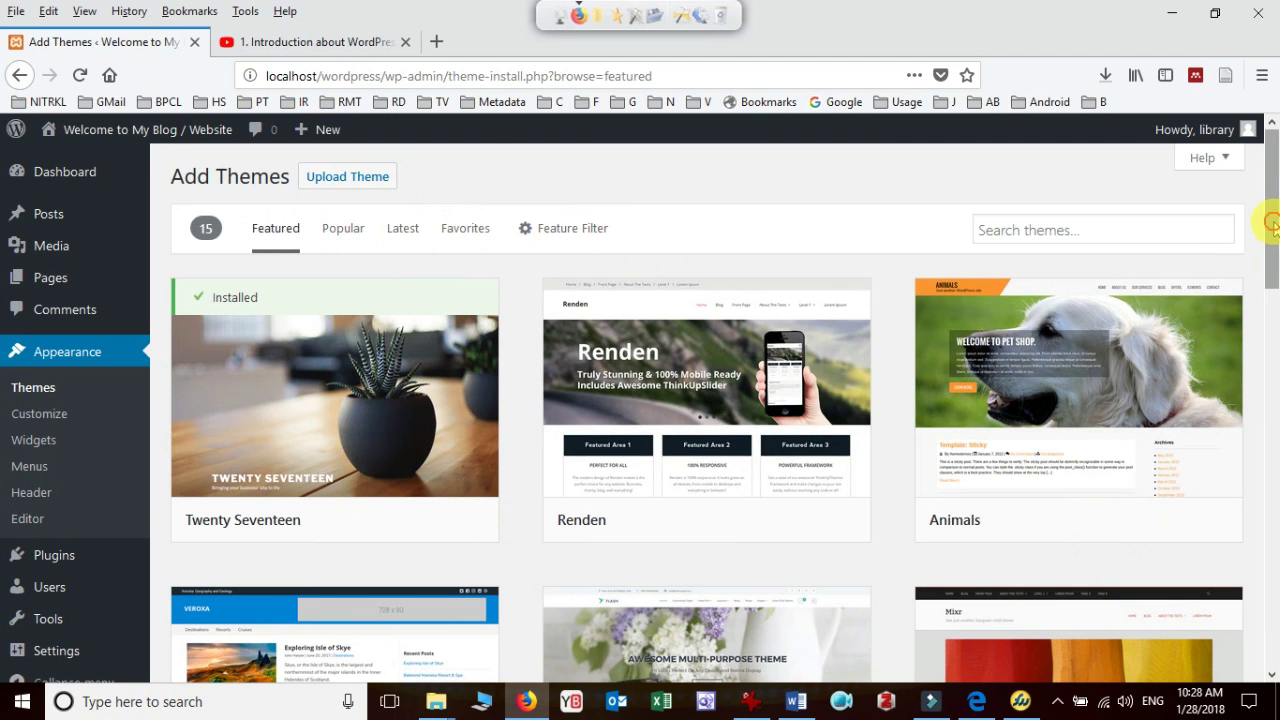
Scroll through the 15 featured themes on the Add Themes page
{"action": "left_click_drag", "start_coordinate": [1271, 225], "coordinate": [1271, 511]}
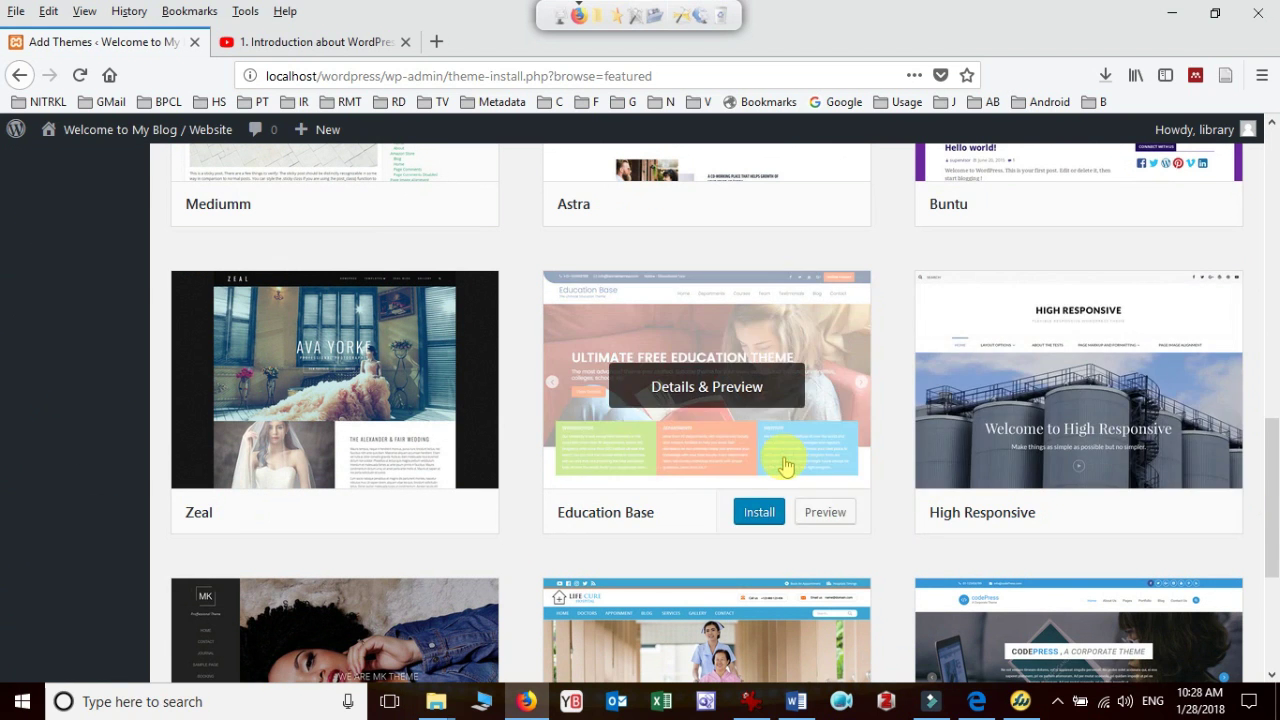
{"action": "left_click_drag", "start_coordinate": [1272, 515], "coordinate": [1267, 178]}
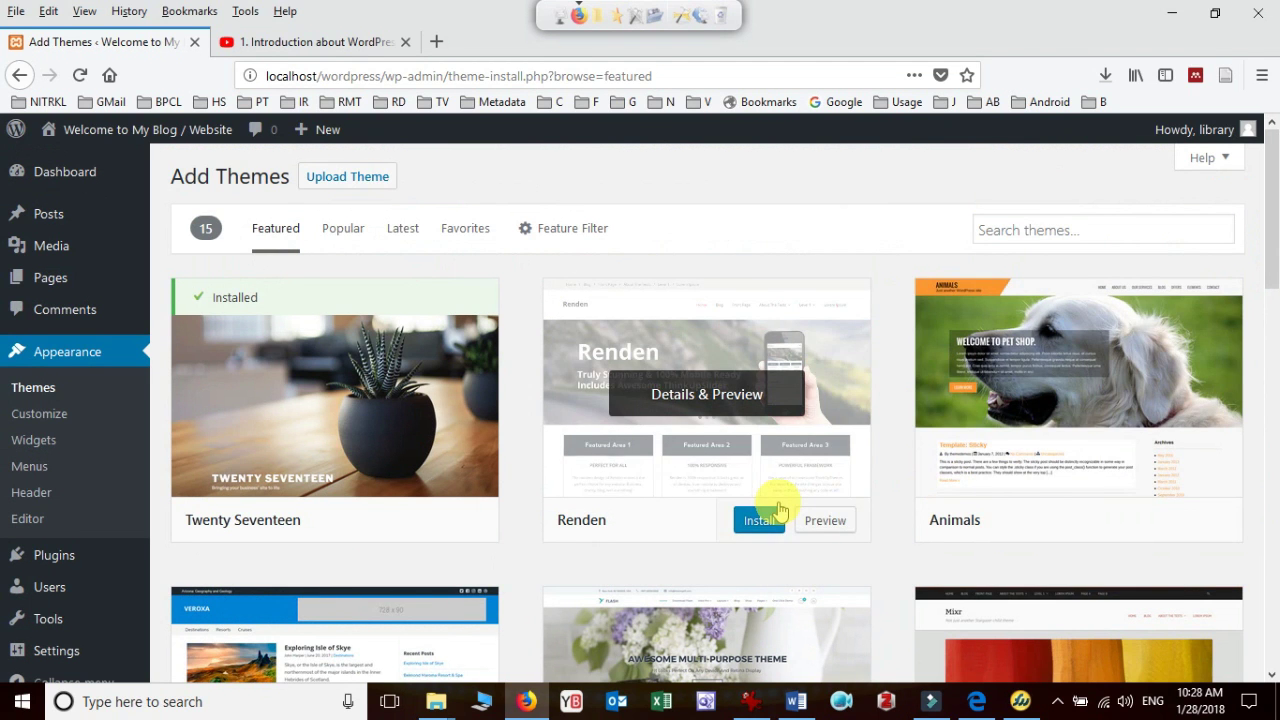
In Upload Theme, choose smartline-lite.1.2.4.zip from the Software > WP-Theme folder
{"action": "left_click", "coordinate": [359, 189]}
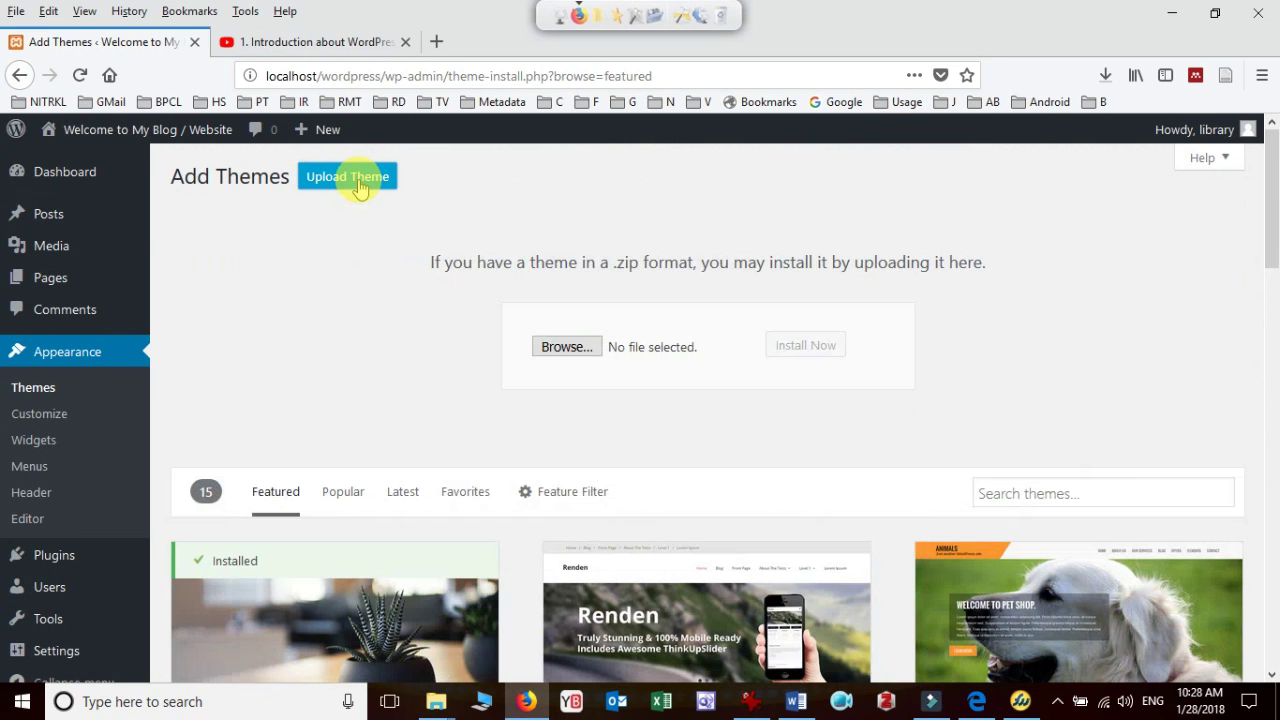
{"action": "left_click", "coordinate": [566, 346]}
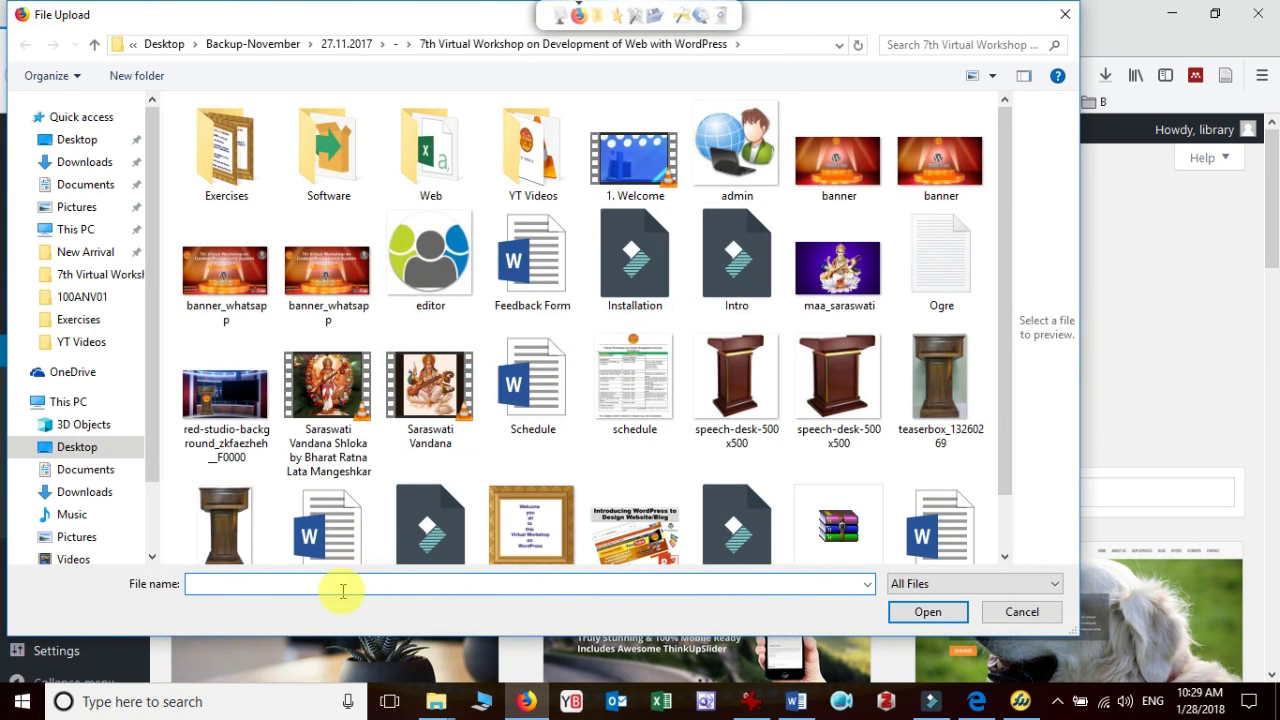
{"action": "double_click", "coordinate": [332, 160]}
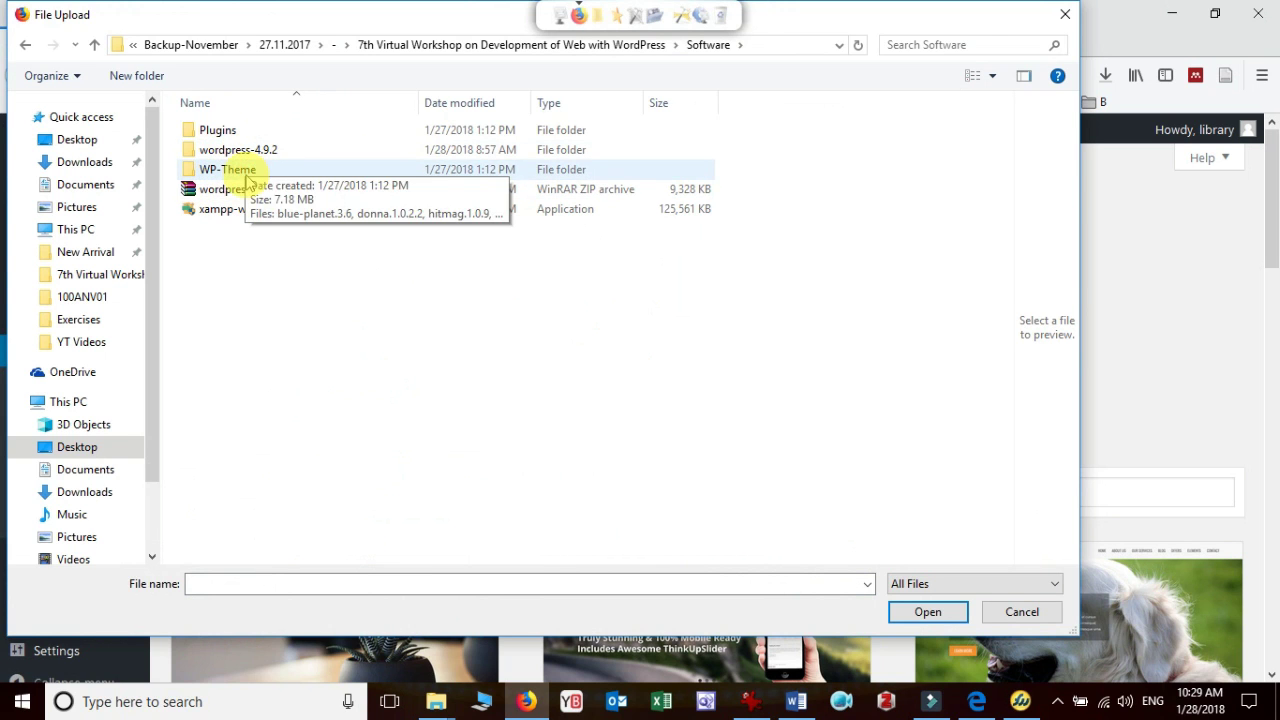
{"action": "double_click", "coordinate": [236, 168]}
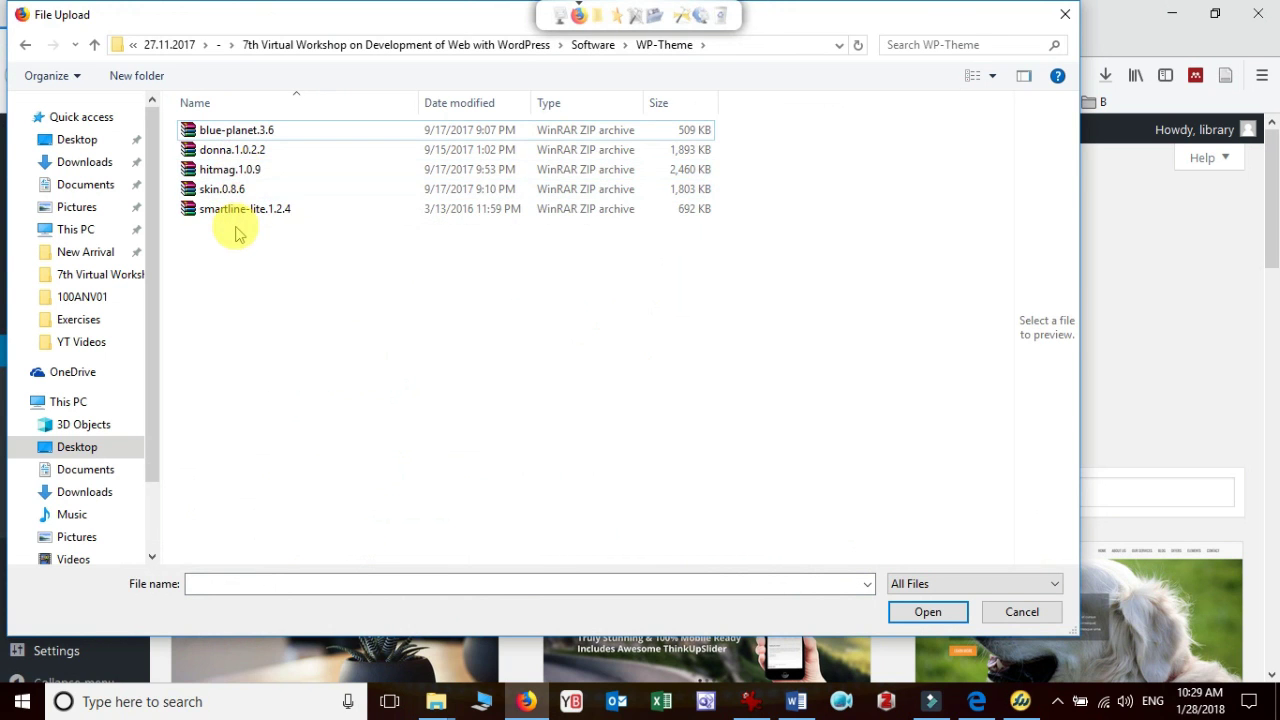
{"action": "double_click", "coordinate": [240, 212]}
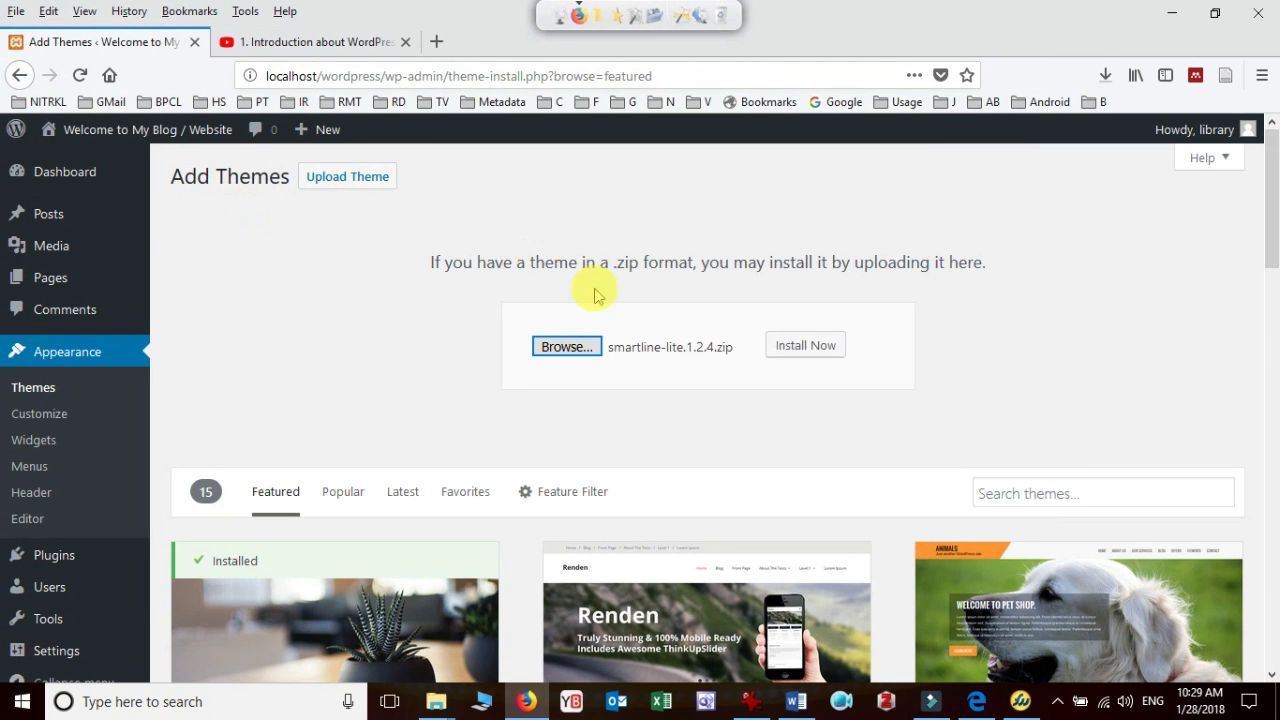
Install the smartline-lite.1.2.4.zip package and activate Smartline Lite
{"action": "left_click", "coordinate": [824, 350]}
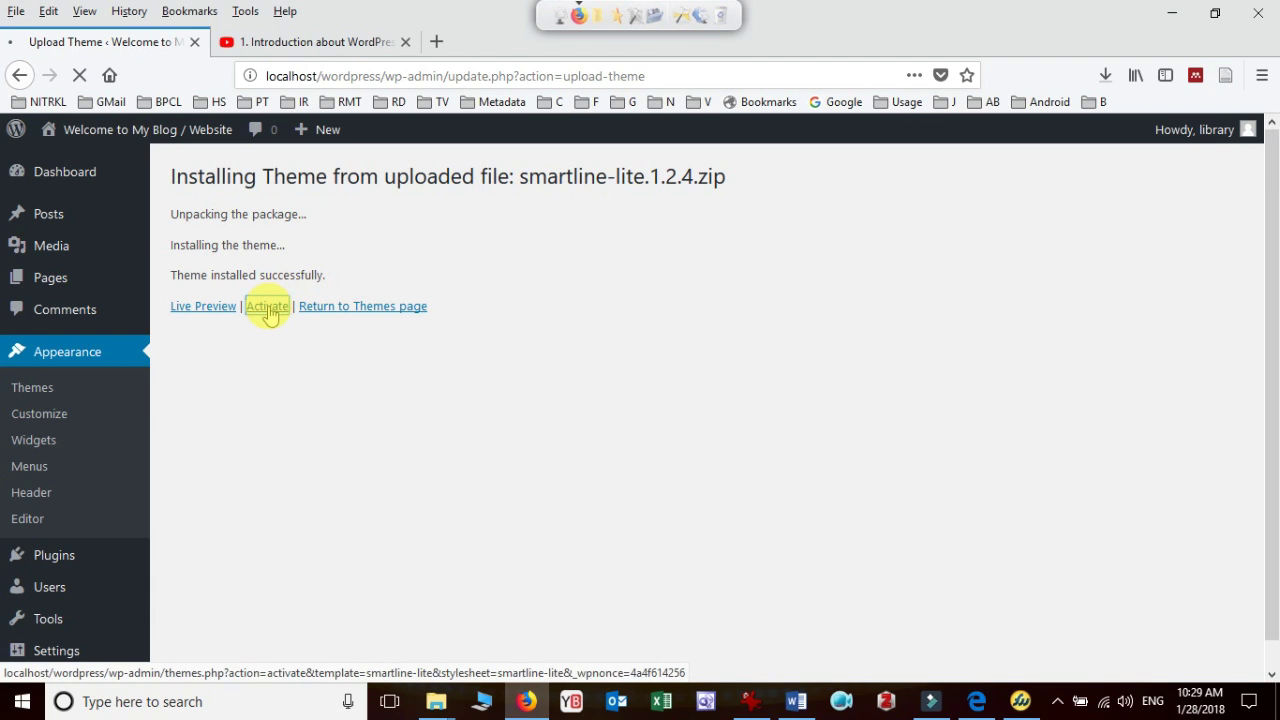
{"action": "left_click", "coordinate": [268, 306]}
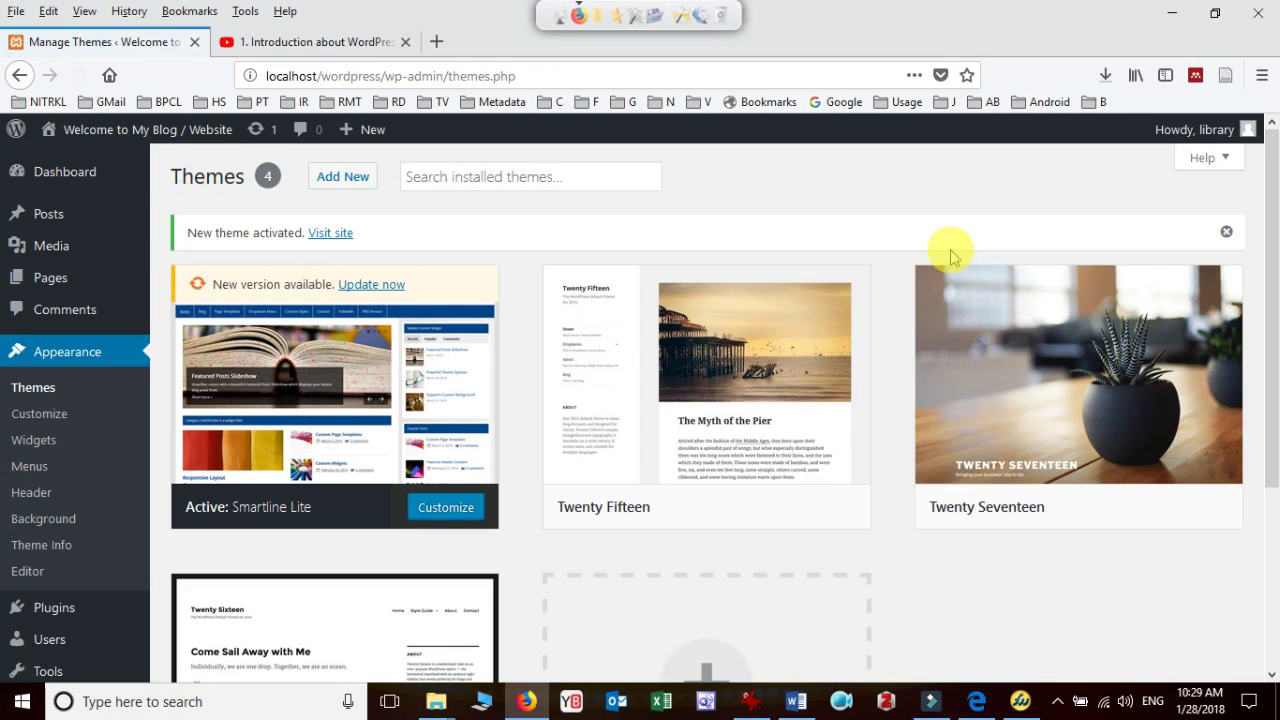
Open Visit Site in a new tab to view the Smartline Lite design
{"action": "mouse_move", "coordinate": [349, 414]}
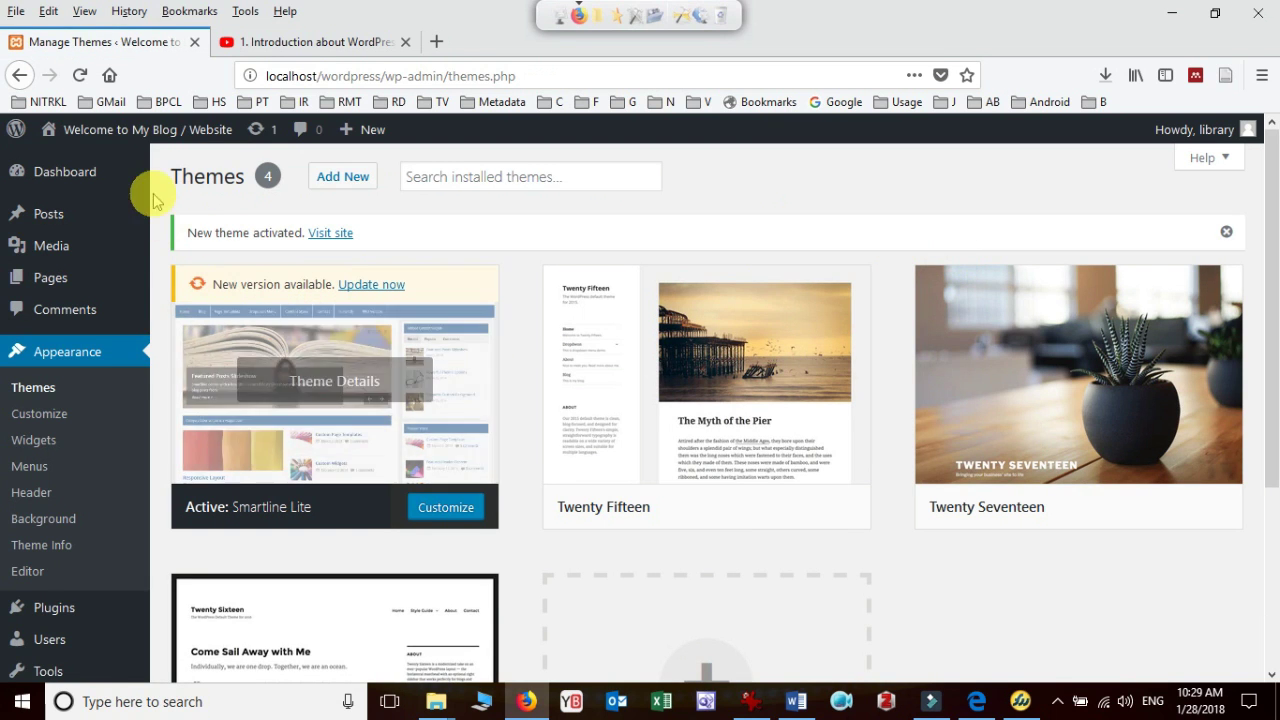
{"action": "mouse_move", "coordinate": [100, 134]}
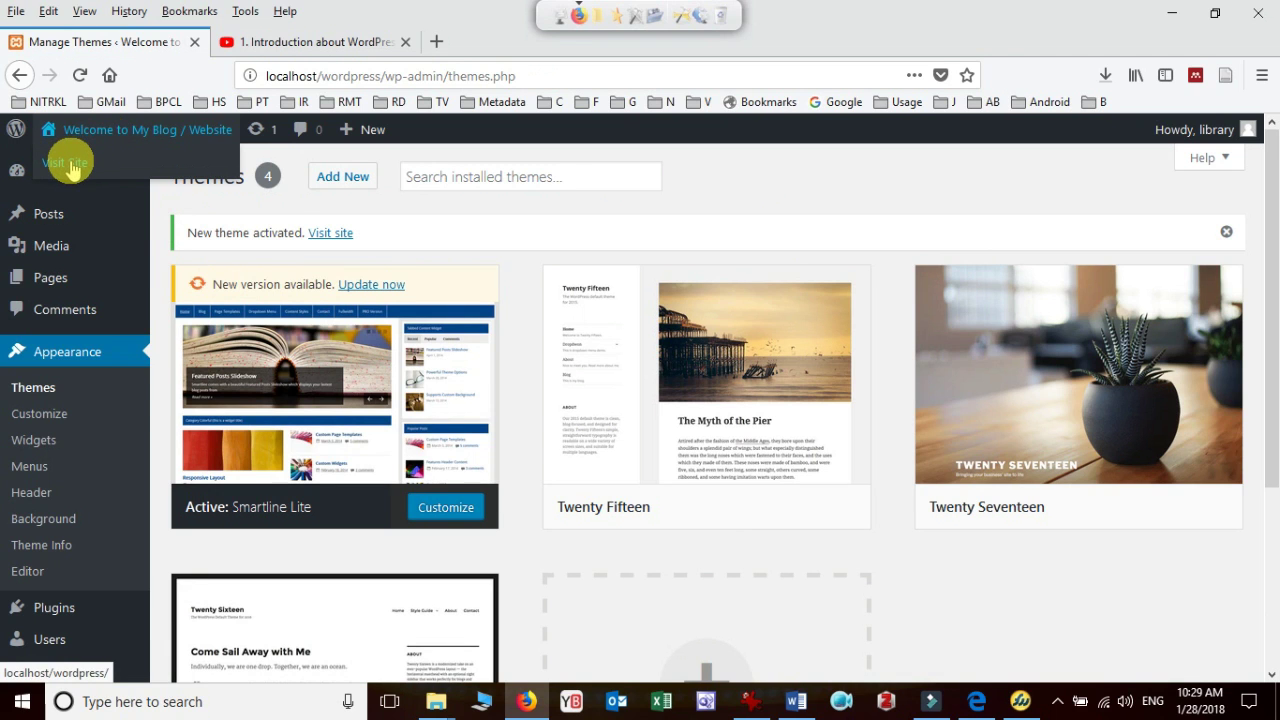
{"action": "right_click", "coordinate": [72, 170]}
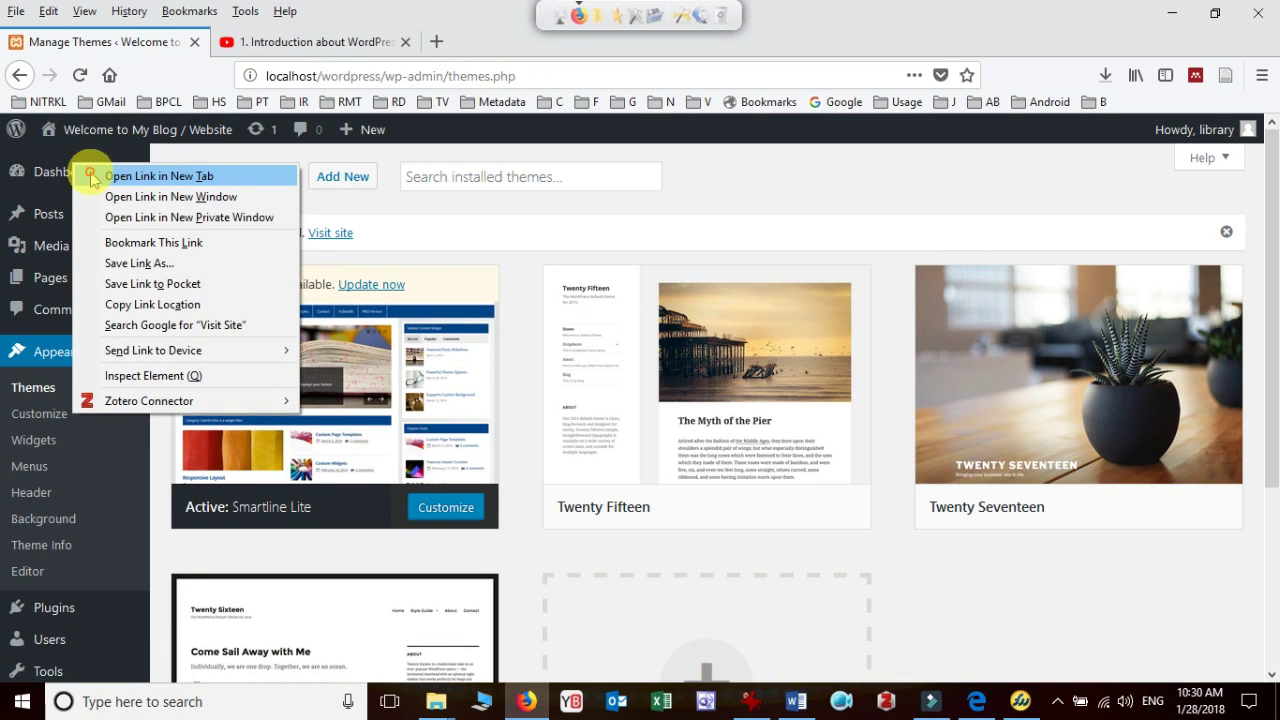
{"action": "left_click", "coordinate": [92, 172]}
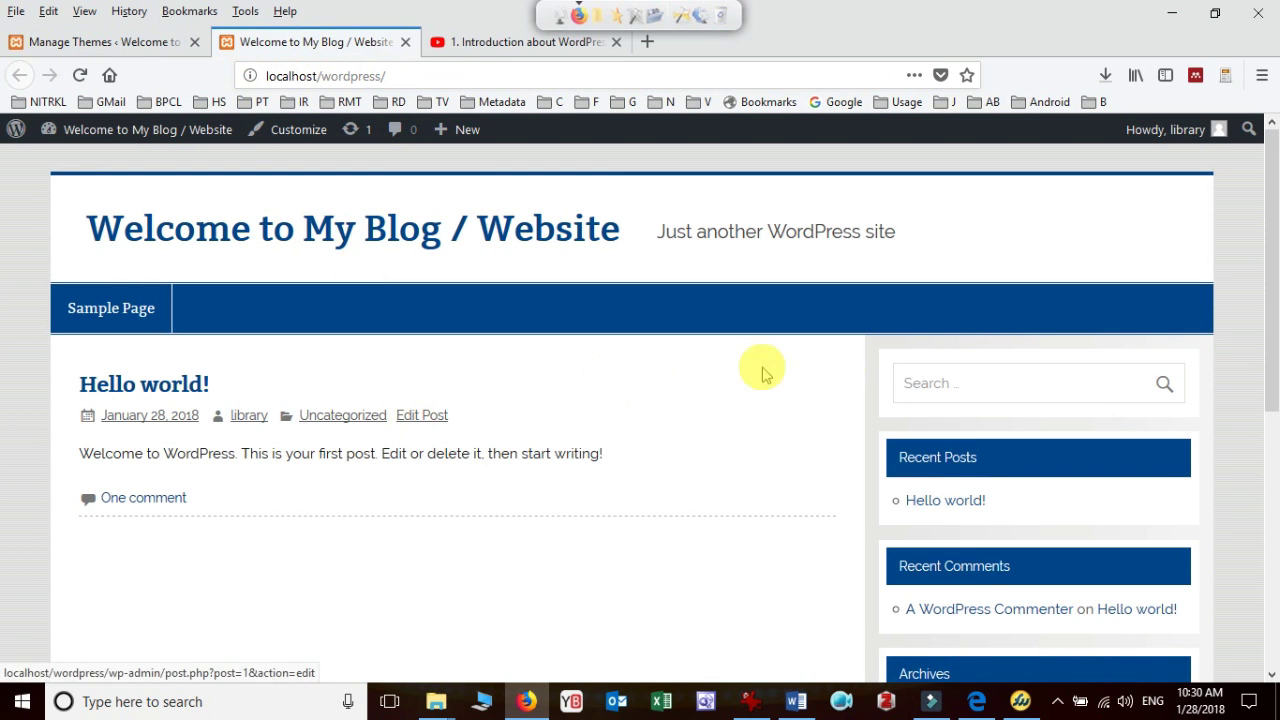
{"action": "left_click", "coordinate": [1273, 230]}
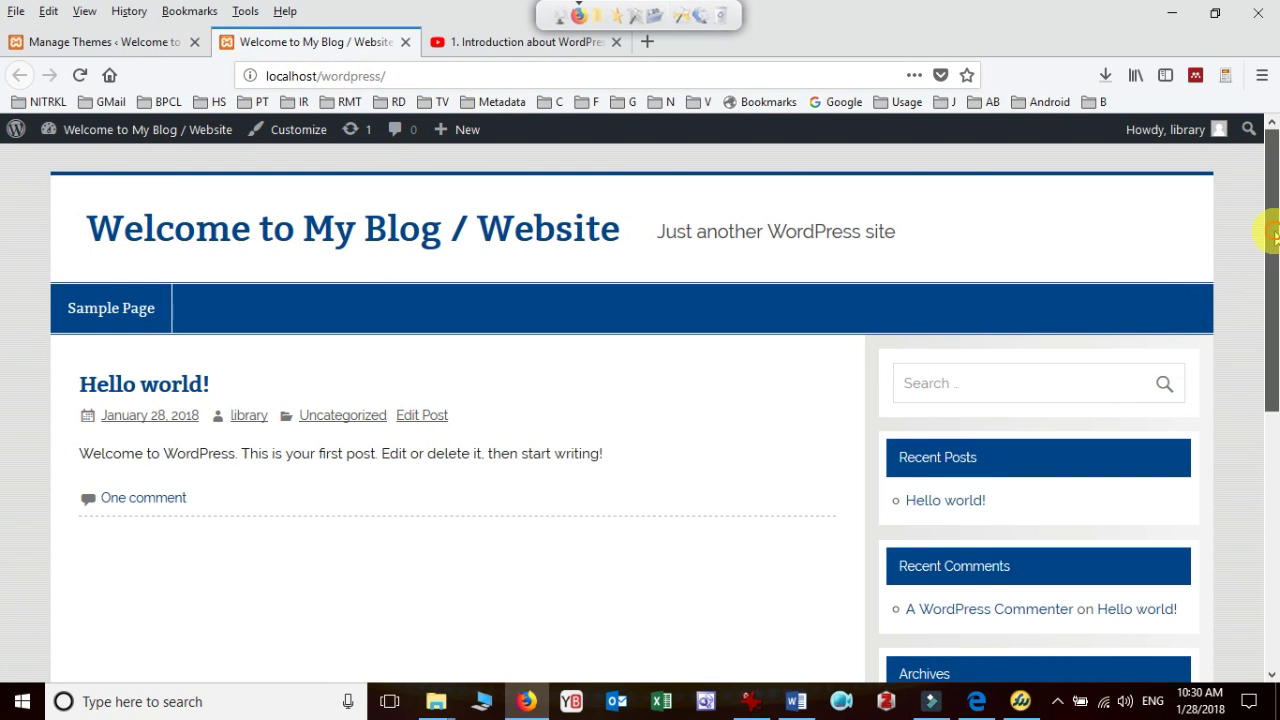
{"action": "left_click_drag", "start_coordinate": [1270, 232], "coordinate": [1272, 175]}
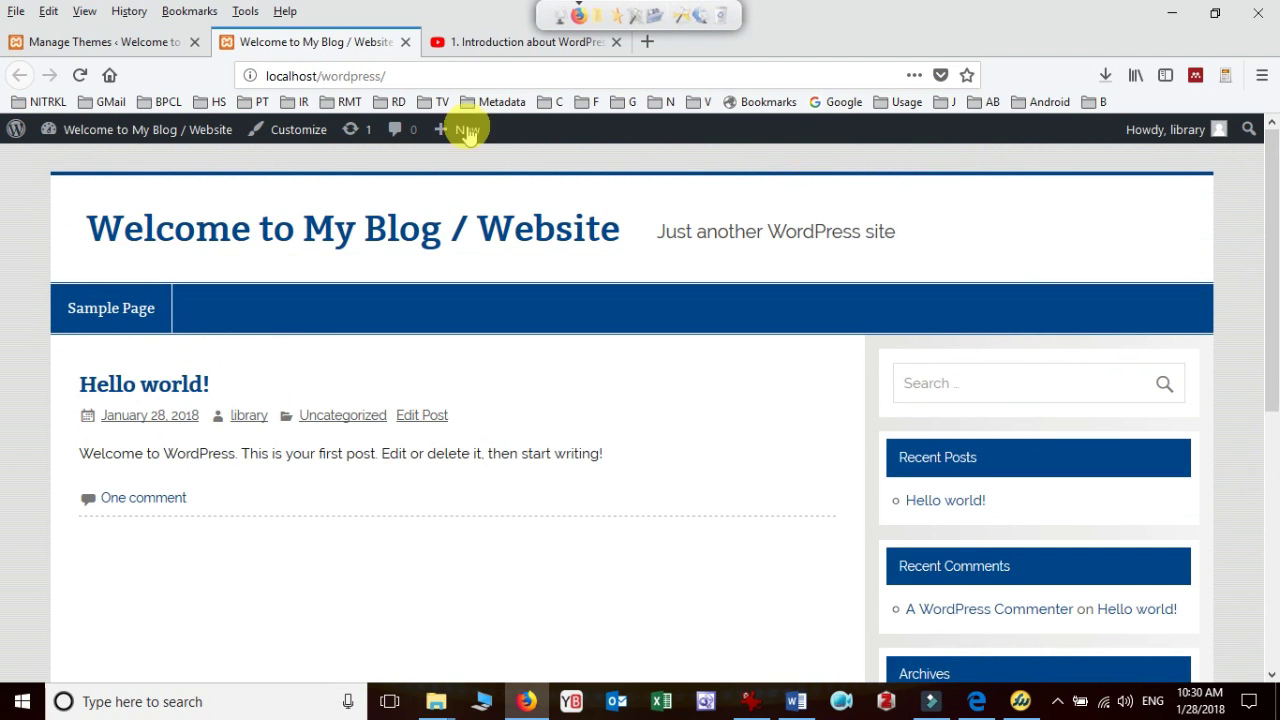
Return to Manage Themes, choose Add New and scroll down to Education Base
{"action": "left_click", "coordinate": [117, 48]}
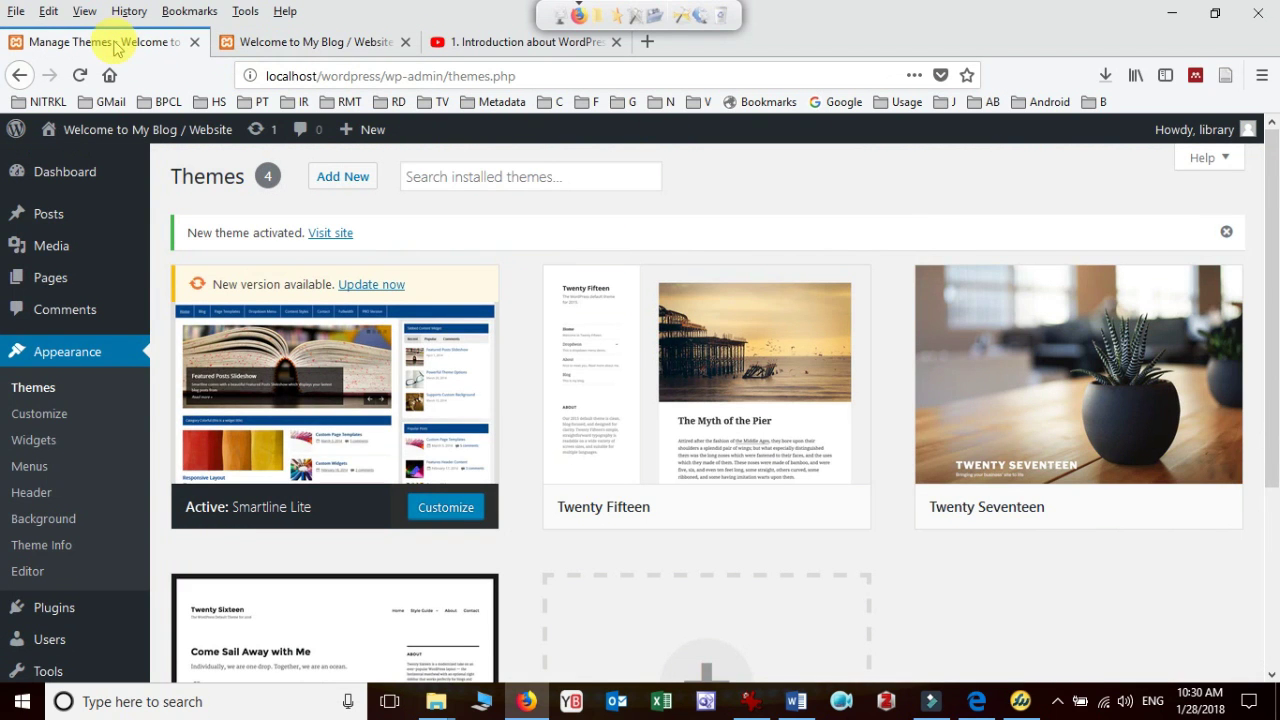
{"action": "mouse_move", "coordinate": [271, 374]}
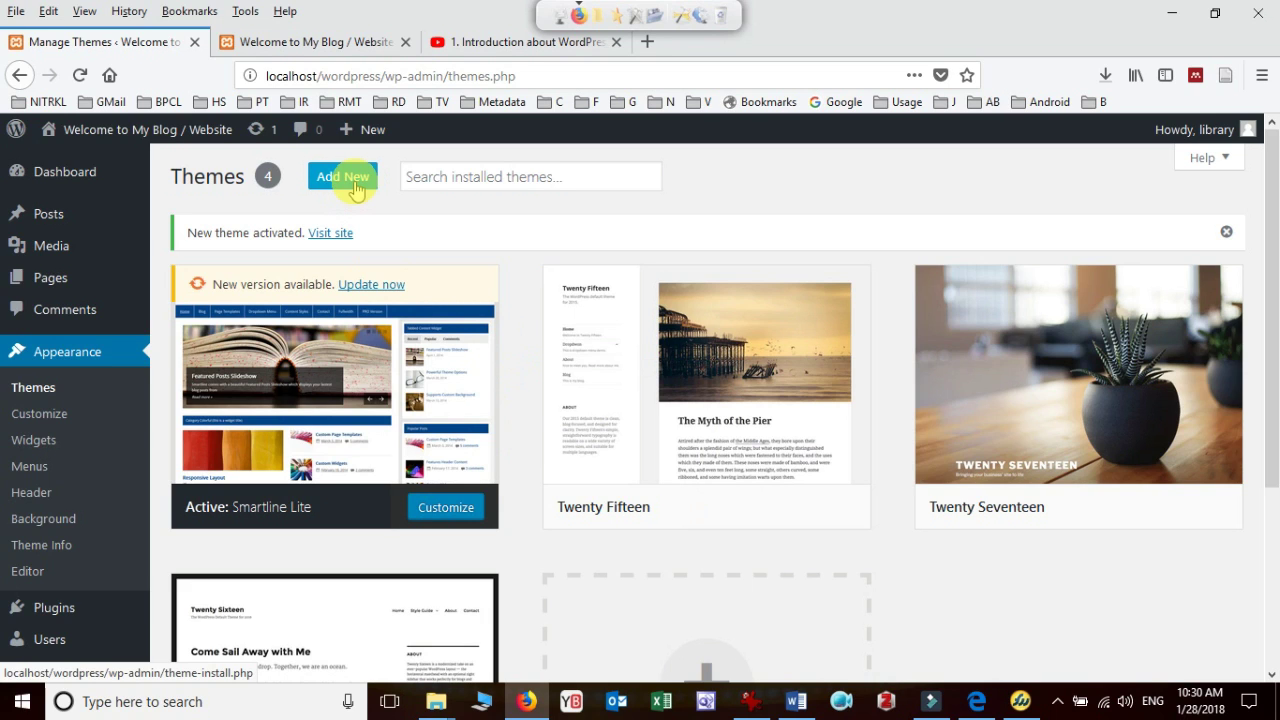
{"action": "left_click", "coordinate": [352, 183]}
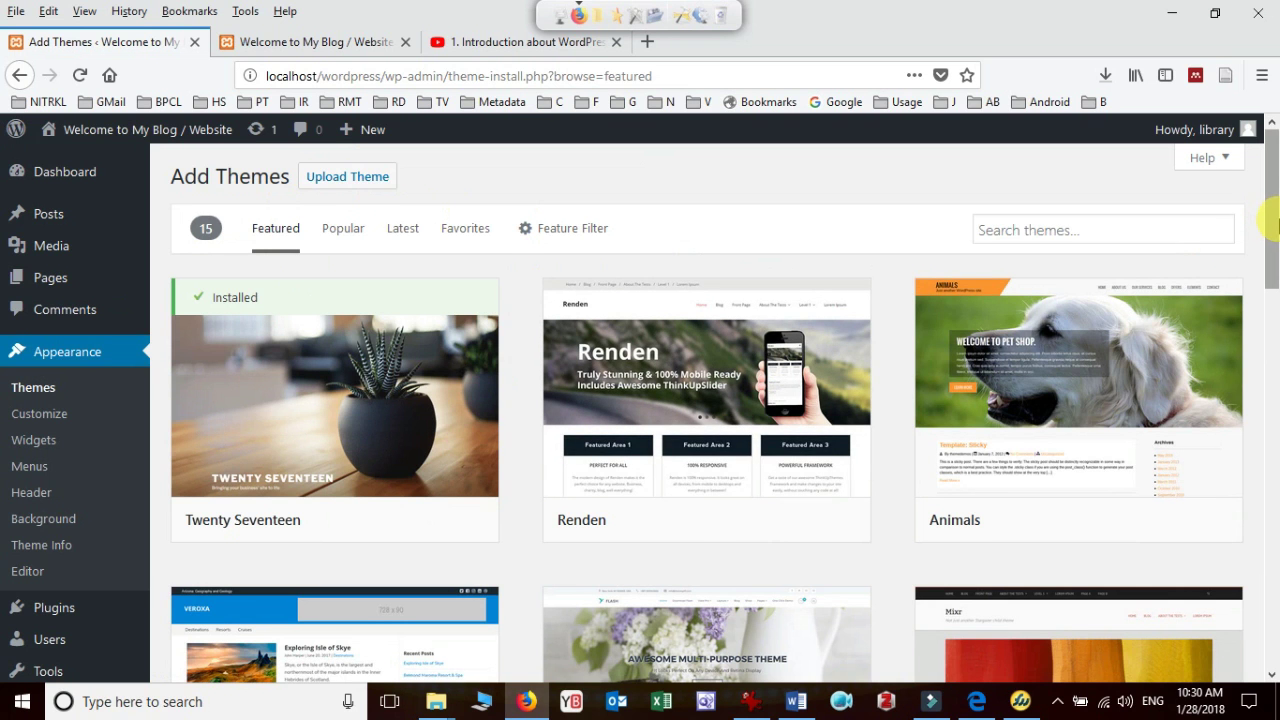
{"action": "left_click_drag", "start_coordinate": [1270, 208], "coordinate": [1270, 500]}
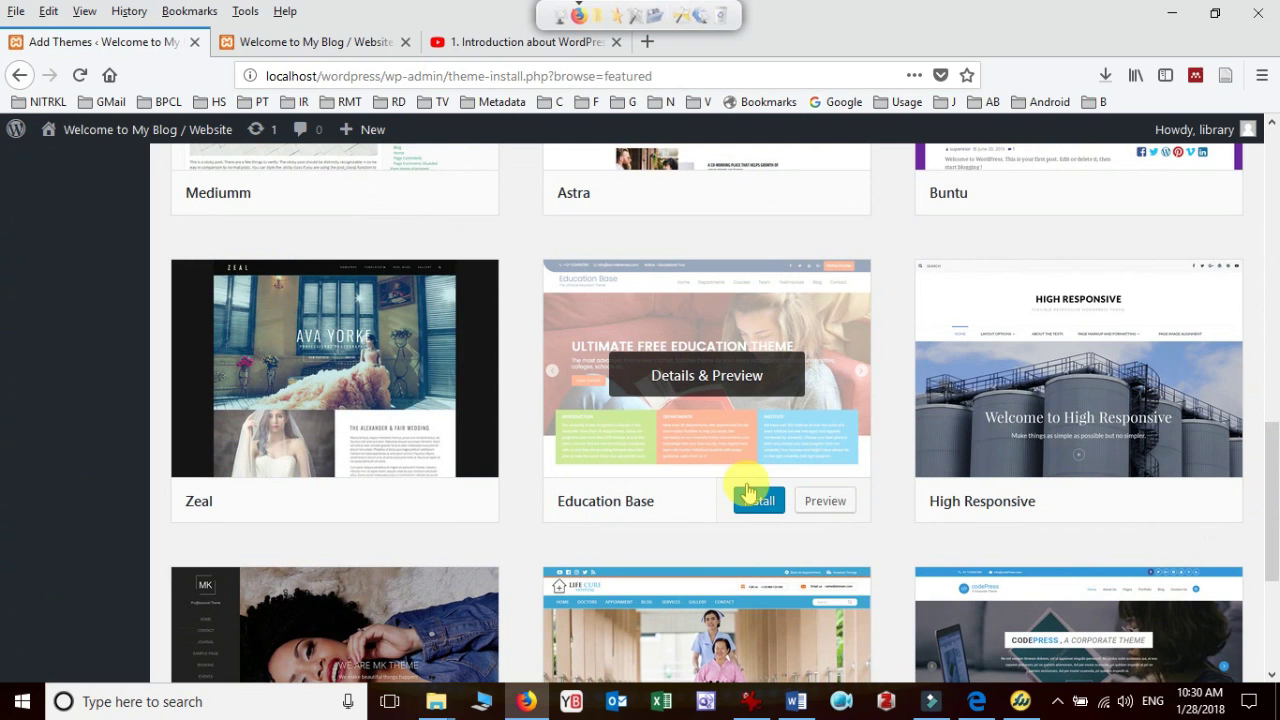
Install Education Base from its theme card until it shows Installed
{"action": "left_click", "coordinate": [760, 503]}
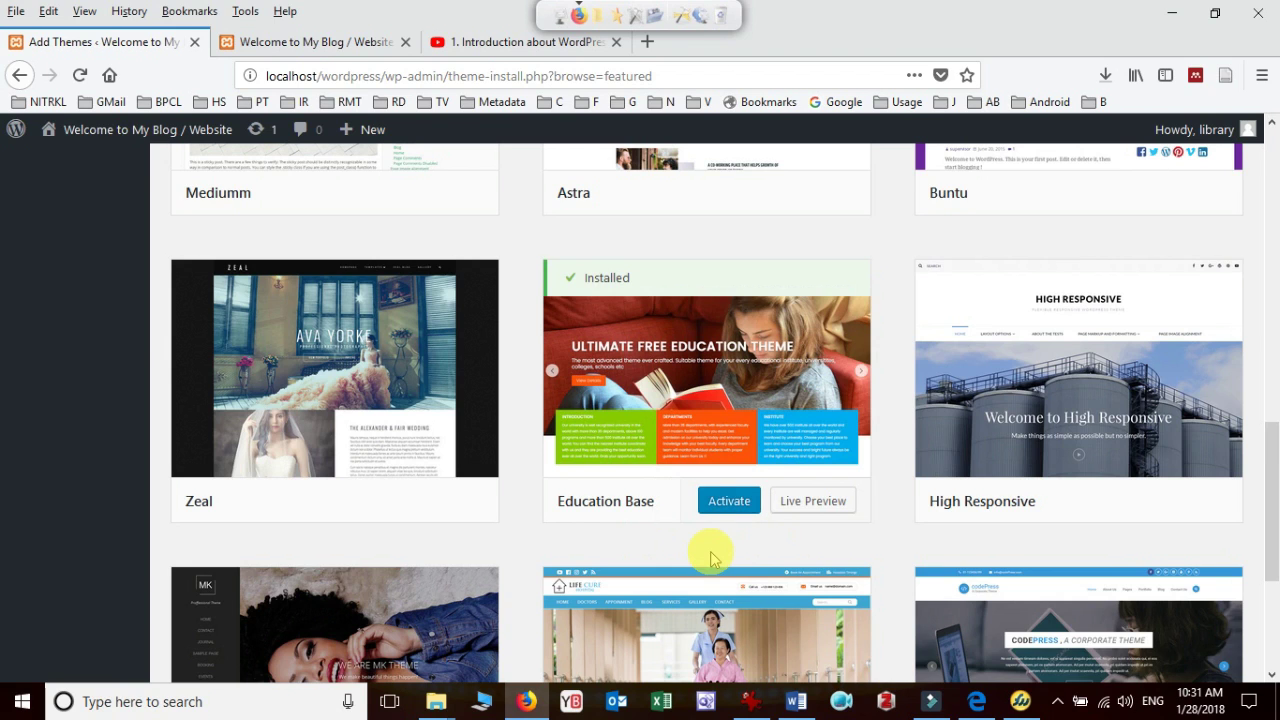
{"action": "mouse_move", "coordinate": [651, 368]}
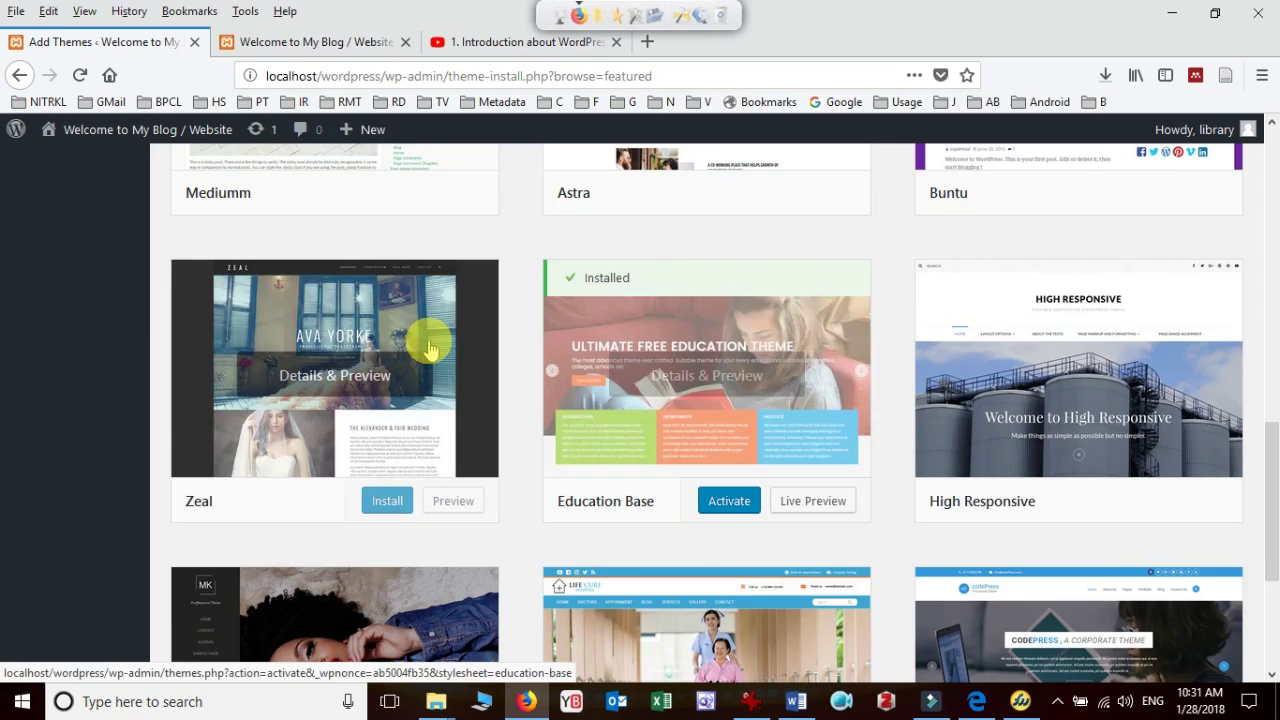
{"action": "scroll", "coordinate": [440, 350], "scroll_direction": "up", "scroll_amount": 3}
{"action": "scroll", "coordinate": [443, 354], "scroll_direction": "up", "scroll_amount": 10}
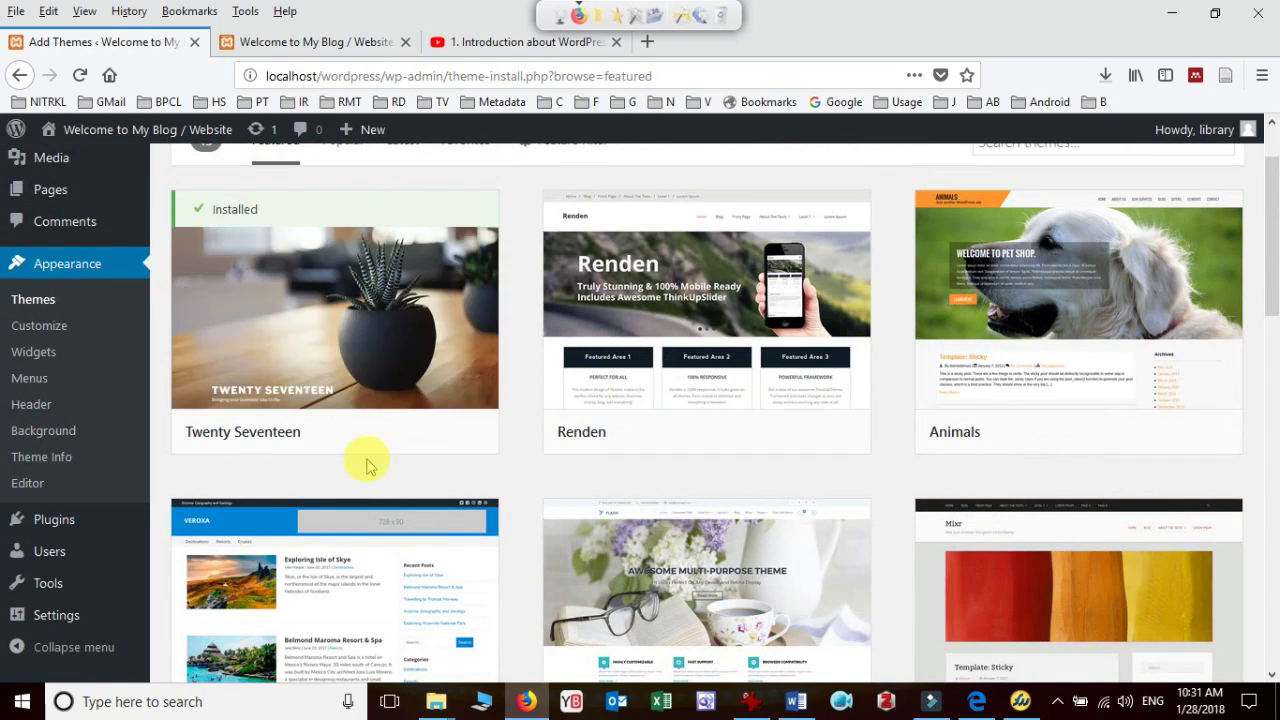
{"action": "scroll", "coordinate": [695, 430], "scroll_direction": "down", "scroll_amount": 10}
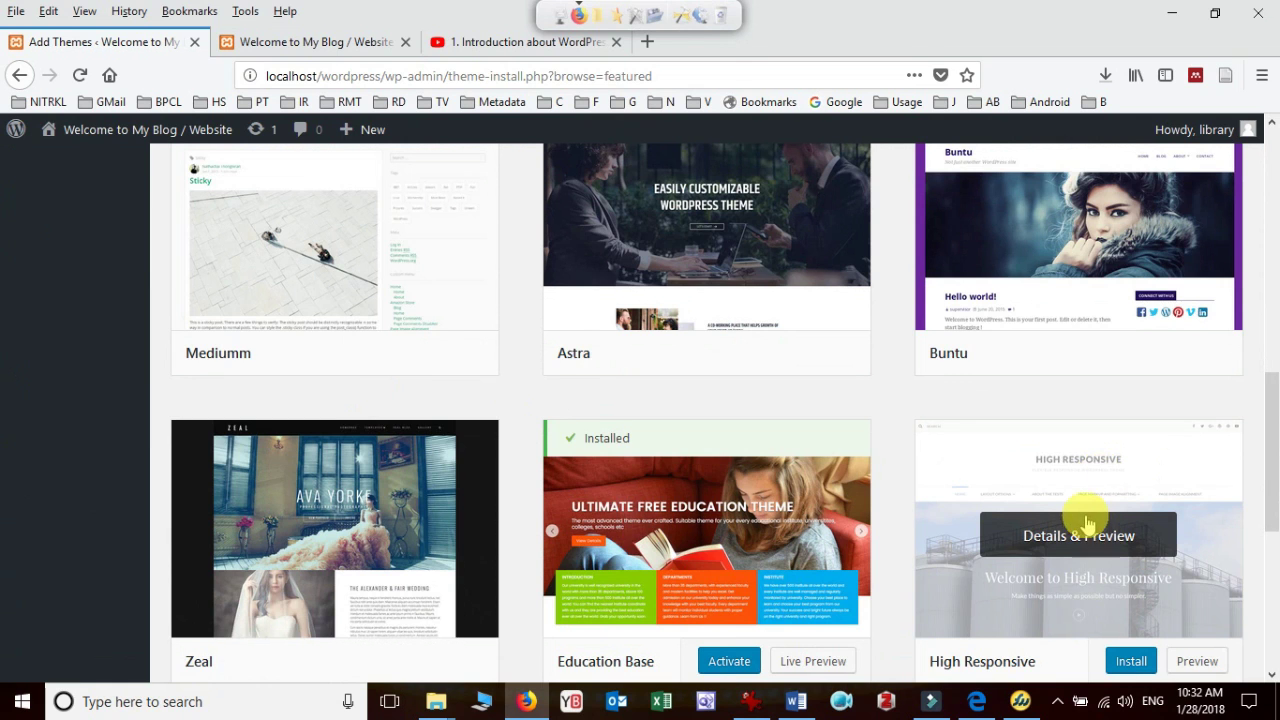
{"action": "scroll", "coordinate": [1095, 560], "scroll_direction": "down", "scroll_amount": 1}
{"action": "scroll", "coordinate": [1095, 523], "scroll_direction": "down", "scroll_amount": 4}
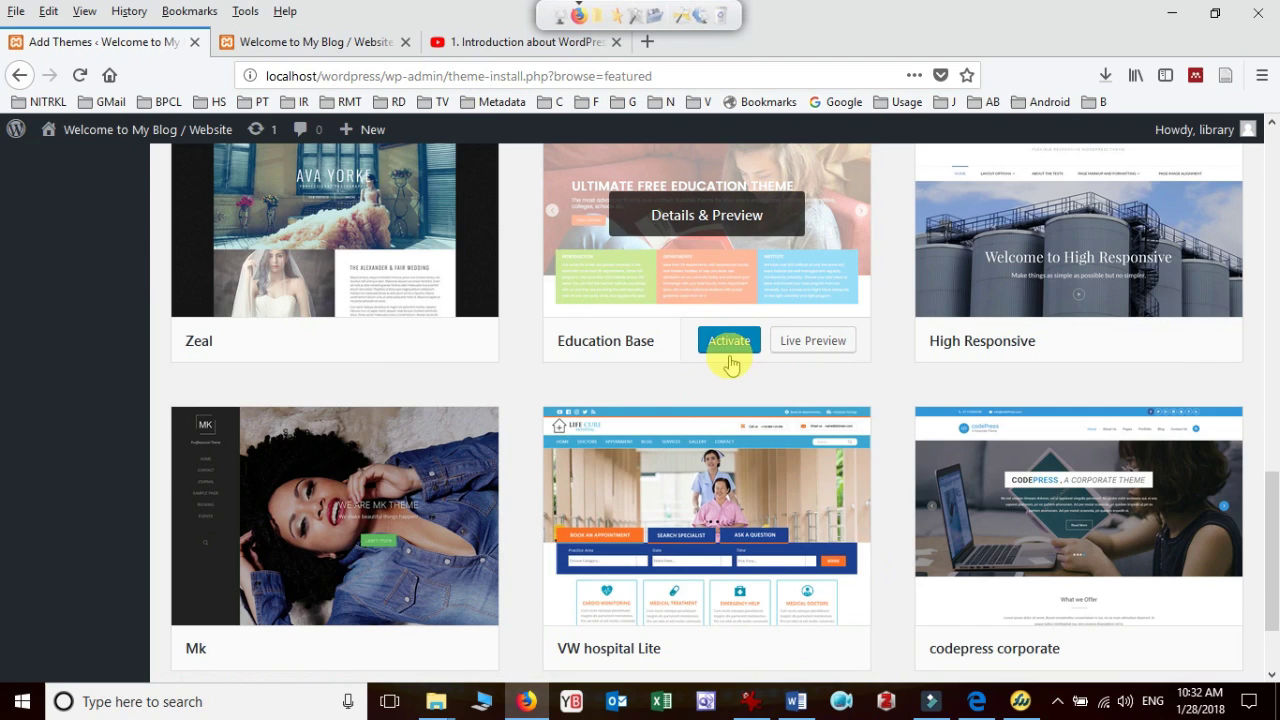
{"action": "scroll", "coordinate": [731, 365], "scroll_direction": "up", "scroll_amount": 4}
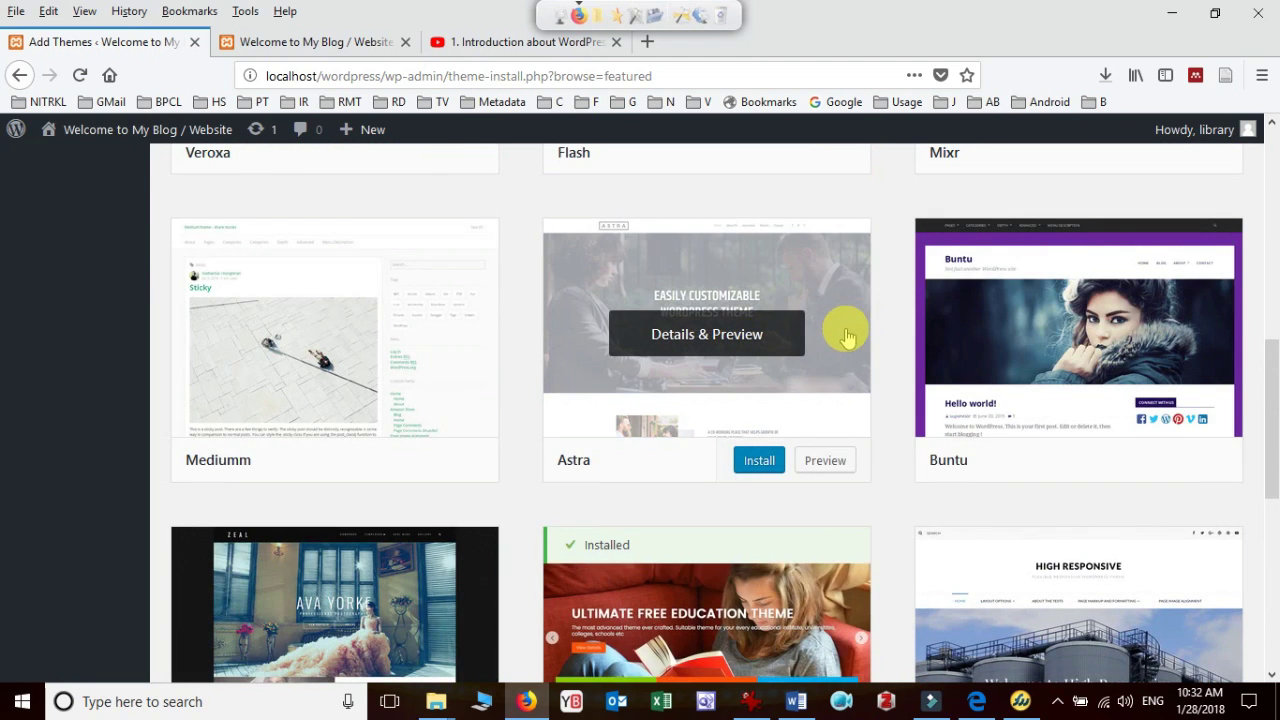
{"action": "scroll", "coordinate": [851, 329], "scroll_direction": "up", "scroll_amount": 6}
{"action": "scroll", "coordinate": [849, 335], "scroll_direction": "up", "scroll_amount": 1}
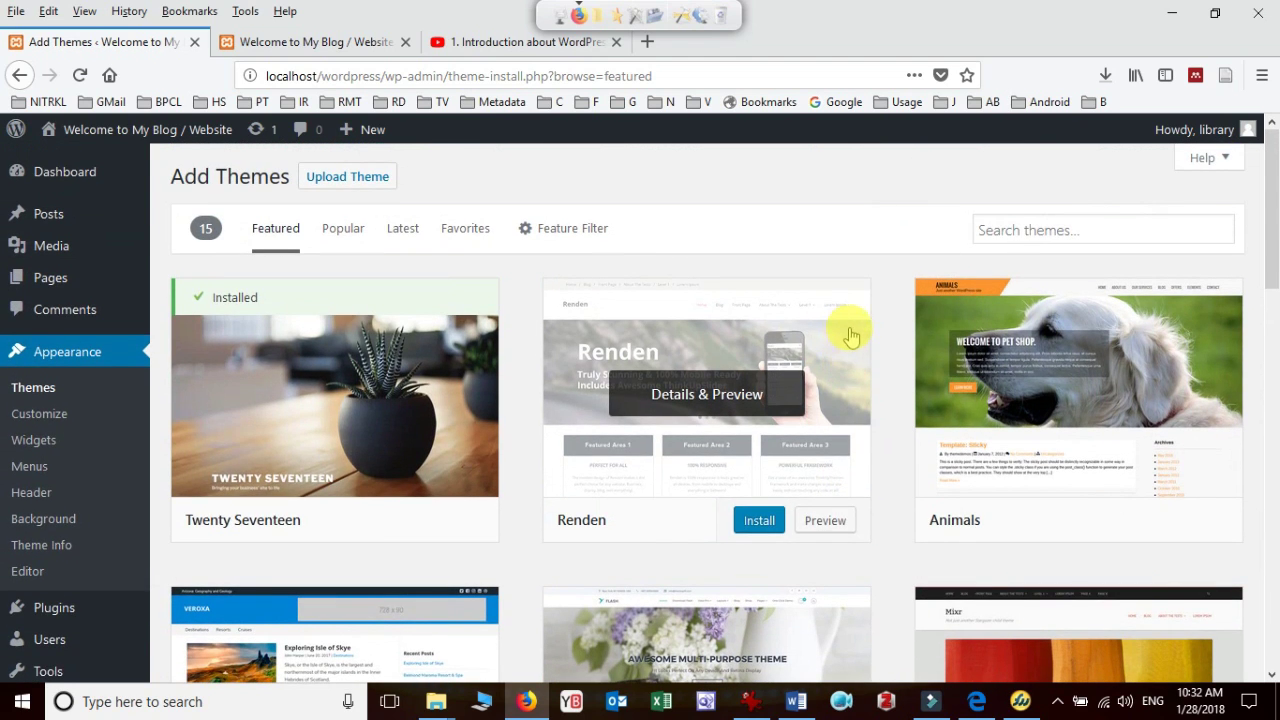